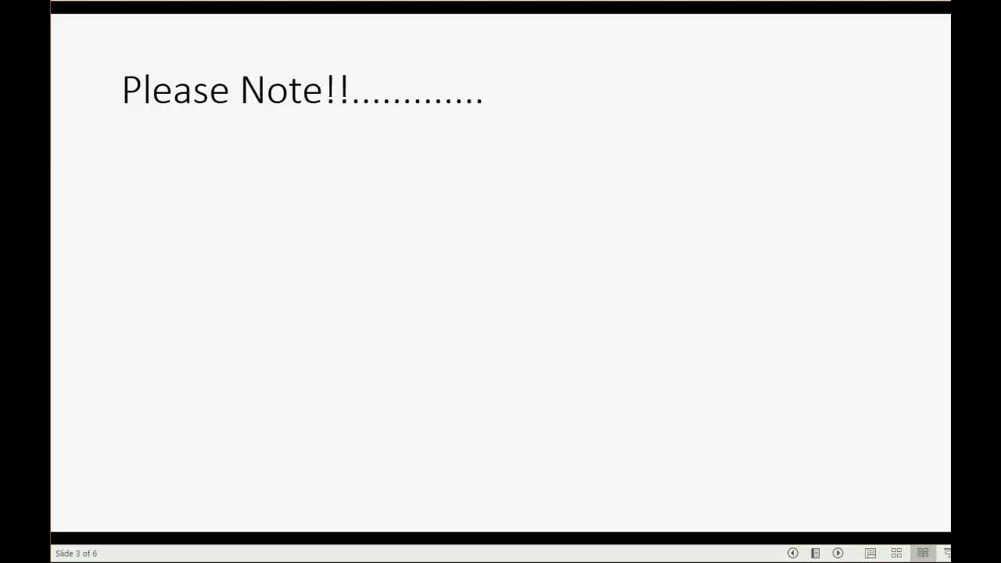
{"action": "key", "text": "space"}
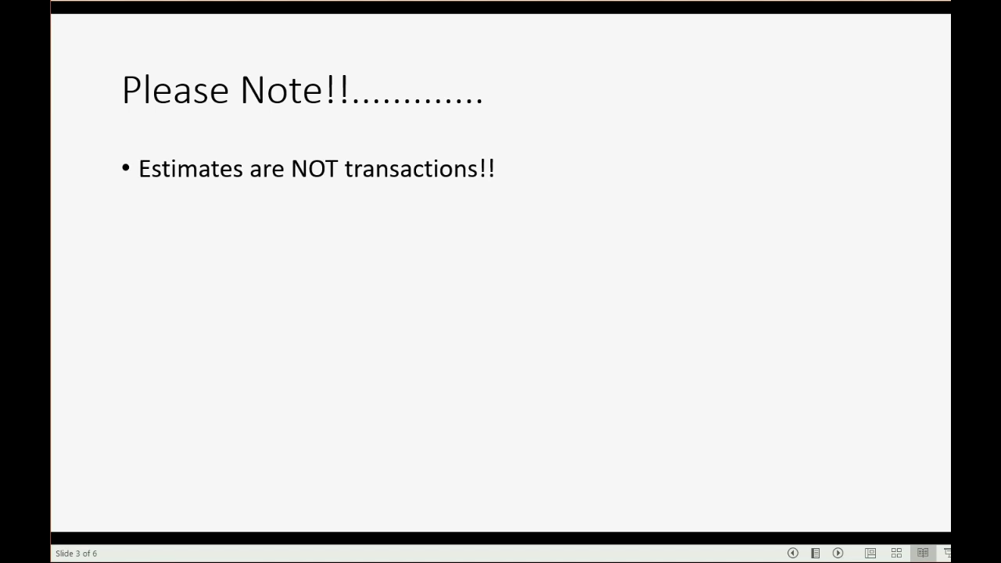
{"action": "key", "text": "space"}
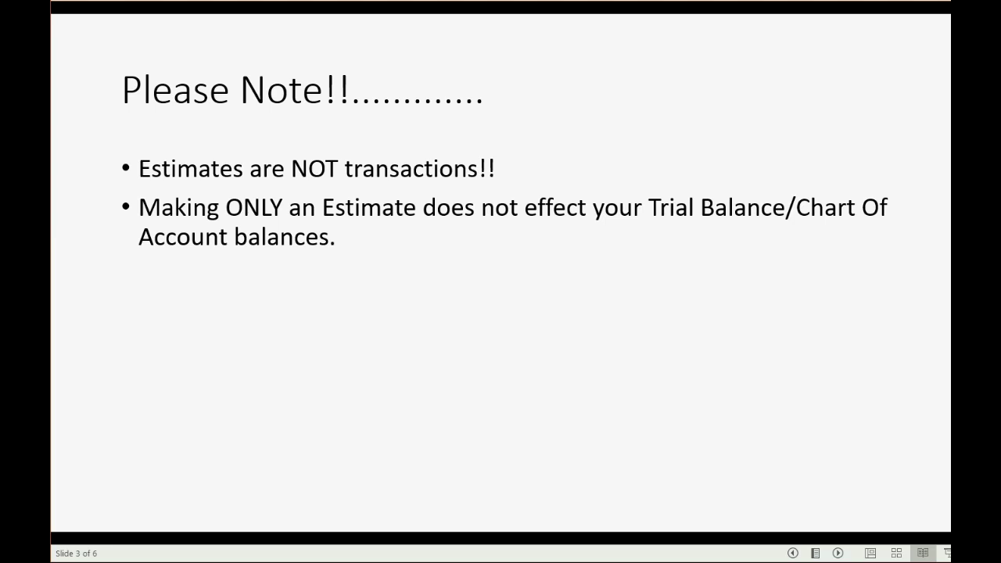
{"action": "key", "text": "space"}
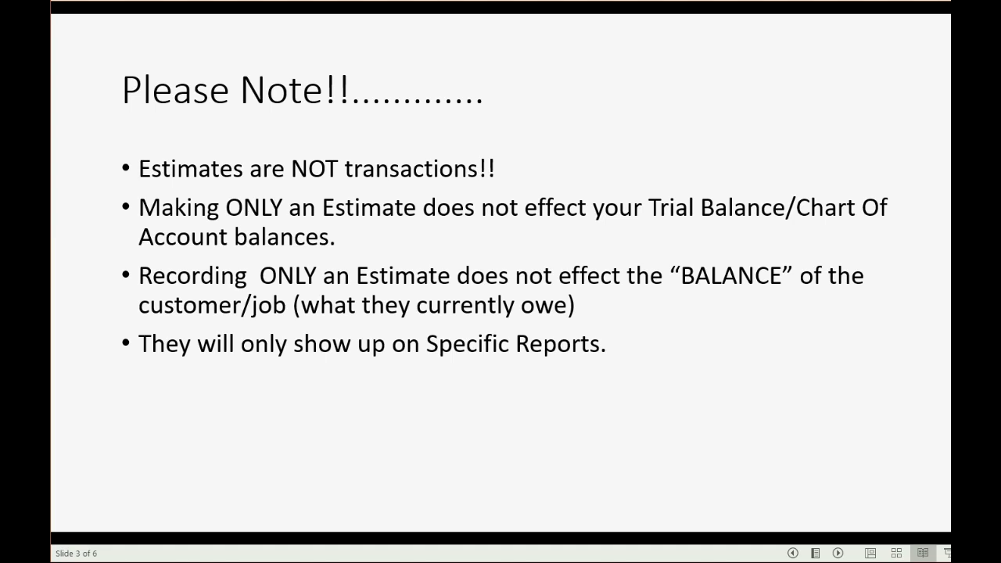
{"action": "key", "text": "Right"}
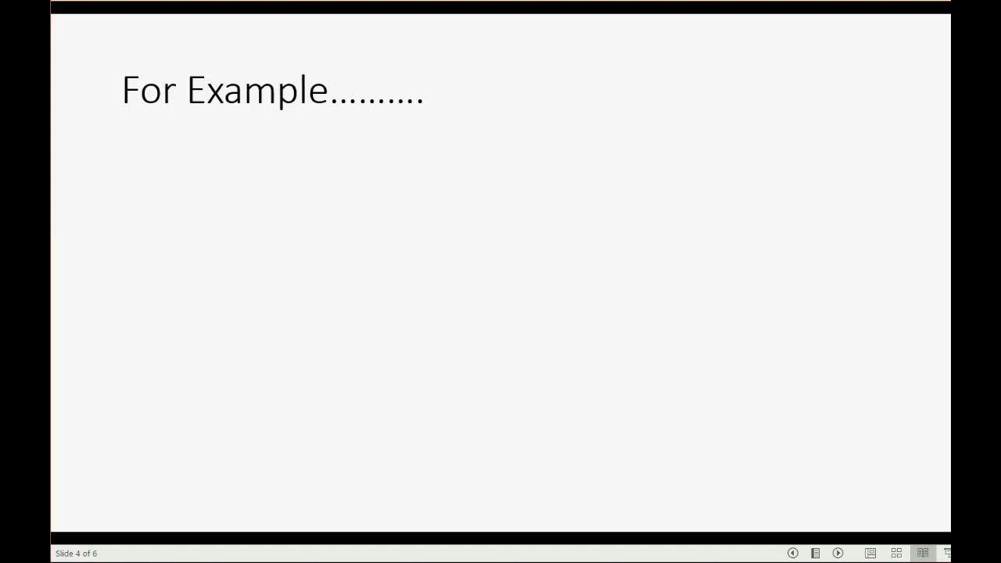
{"action": "key", "text": "Right"}
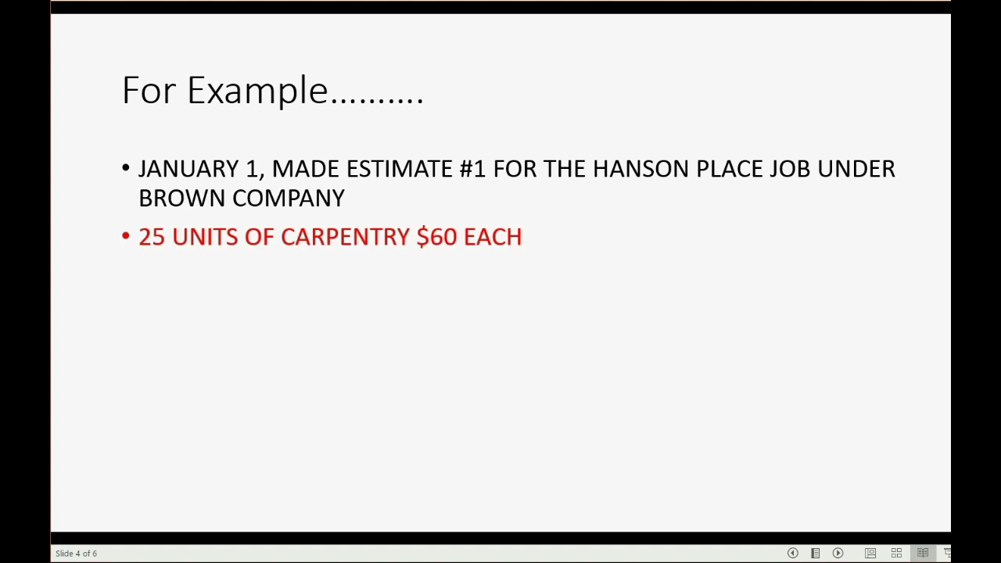
{"action": "key", "text": "Right"}
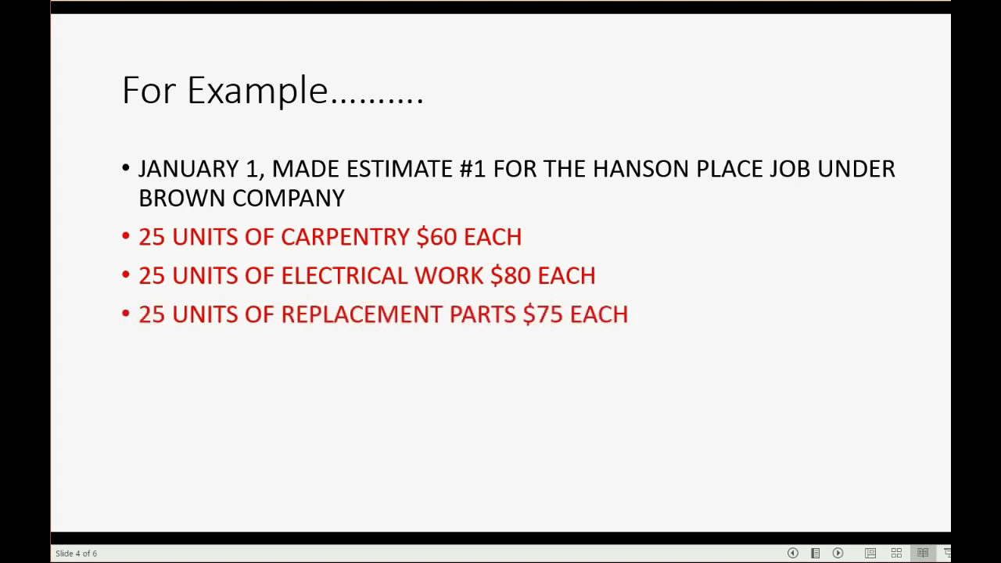
{"action": "key", "text": "Right"}
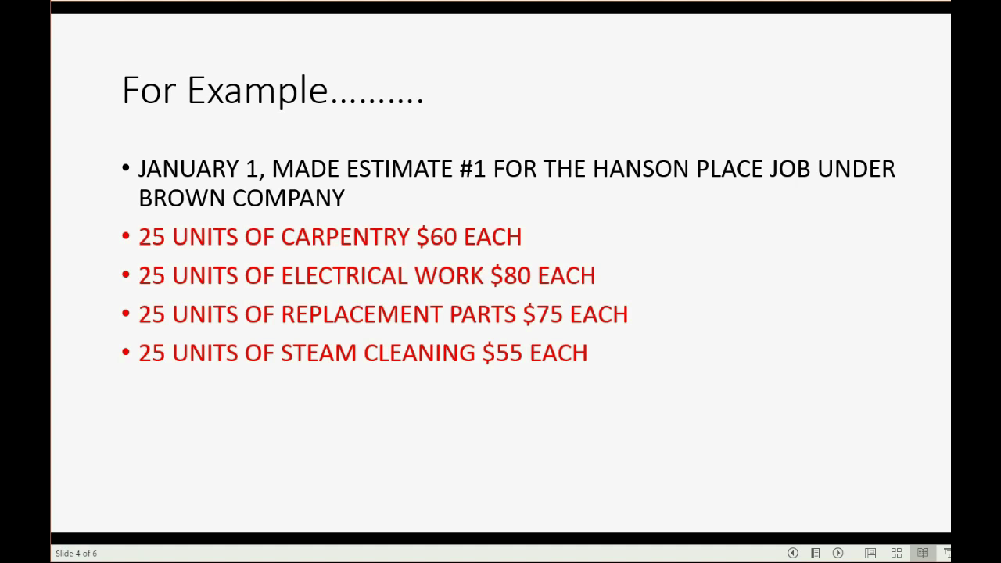
Switch to QuickBooks in Firefox and start a new customer estimate
{"action": "mouse_move", "coordinate": [288, 560]}
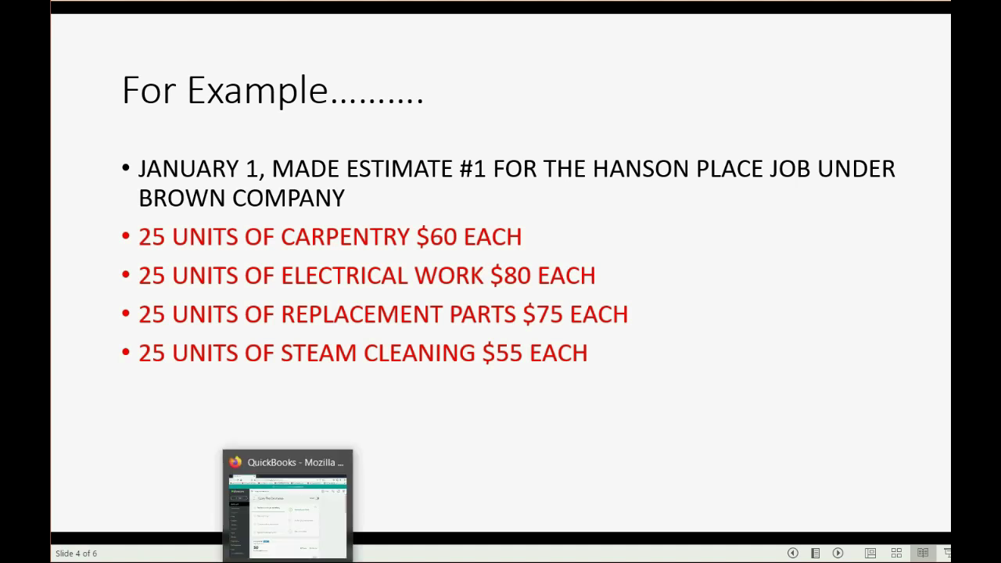
{"action": "left_click", "coordinate": [288, 501]}
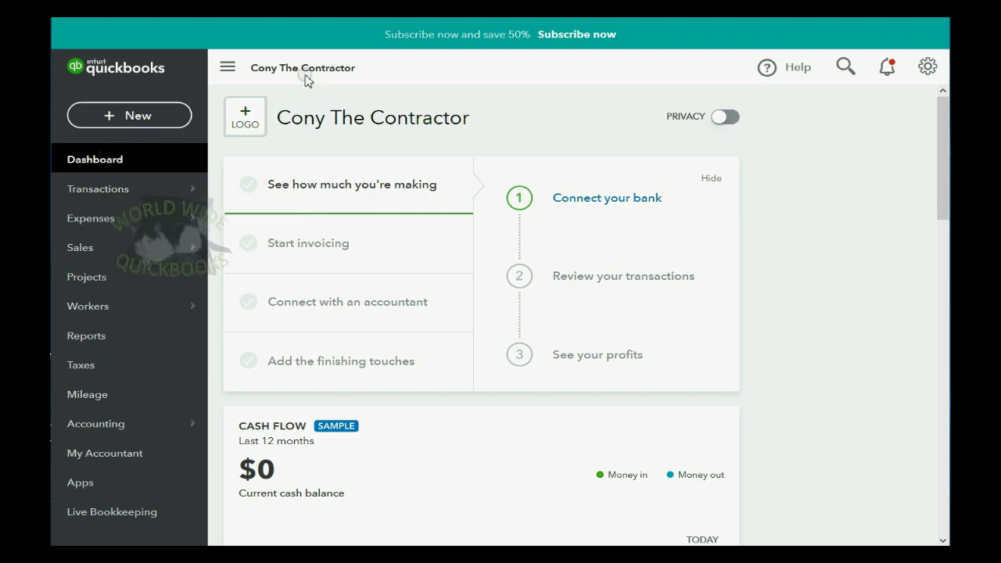
{"action": "left_click", "coordinate": [138, 118]}
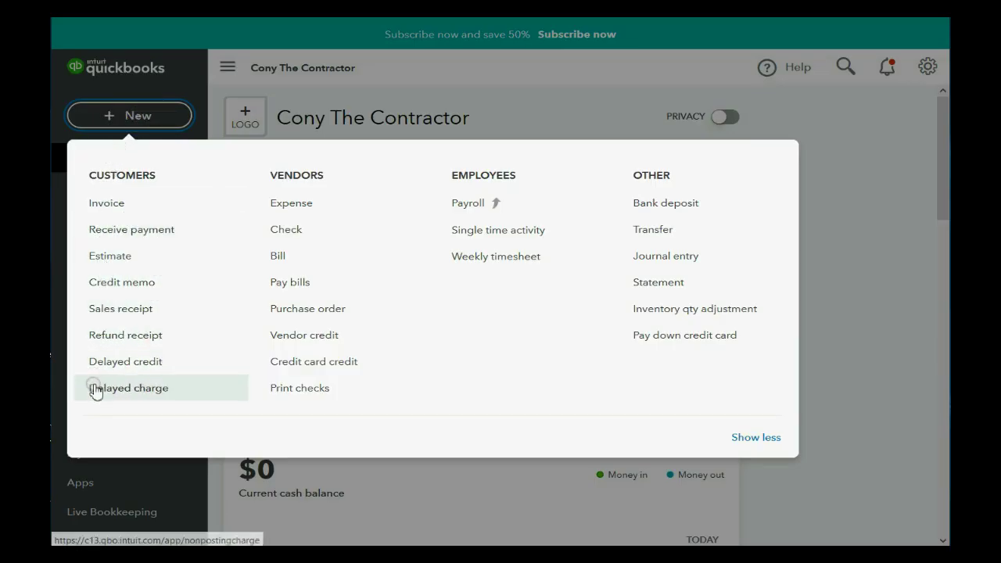
{"action": "left_click", "coordinate": [100, 256]}
{"action": "mouse_move", "coordinate": [111, 261]}
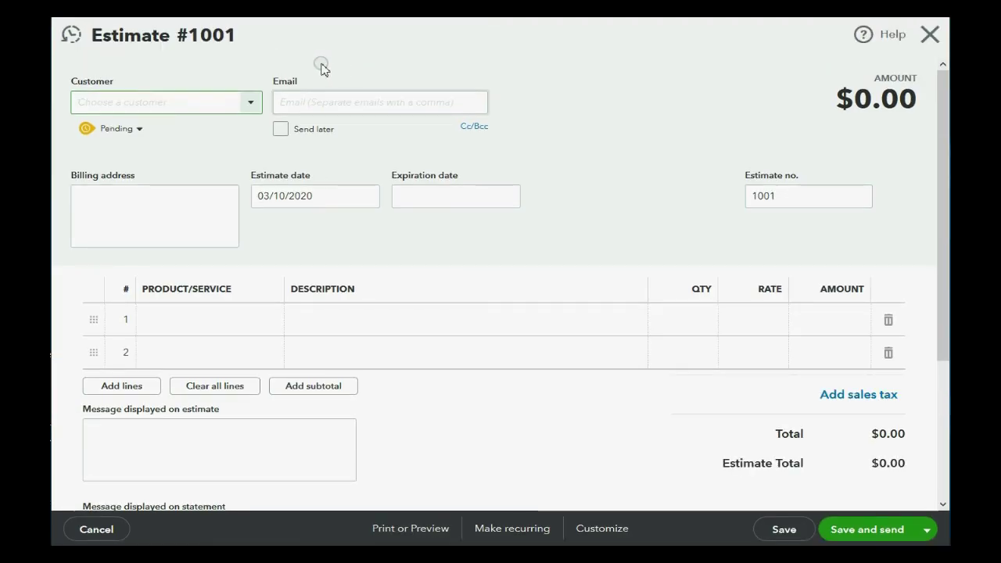
Set the estimate number to 1 and choose Brown Company's Hanson Place job as the customer
{"action": "mouse_move", "coordinate": [237, 34]}
{"action": "left_mouse_down"}
{"action": "mouse_move", "coordinate": [107, 31]}
{"action": "mouse_move", "coordinate": [226, 35]}
{"action": "mouse_move", "coordinate": [237, 40]}
{"action": "mouse_move", "coordinate": [175, 39]}
{"action": "mouse_move", "coordinate": [240, 45]}
{"action": "left_mouse_up"}
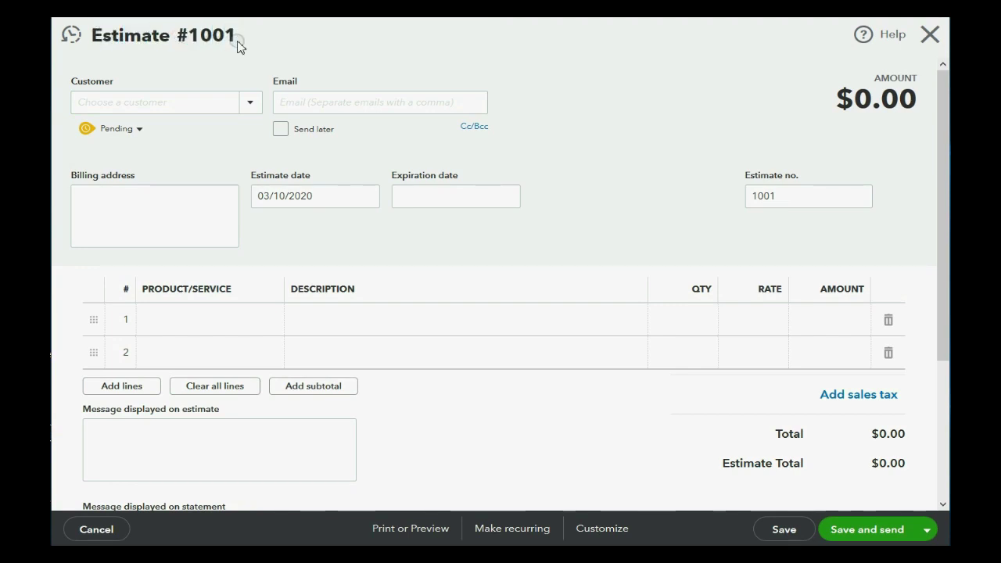
{"action": "left_click_drag", "start_coordinate": [787, 195], "coordinate": [717, 169]}
{"action": "type", "text": "1"}
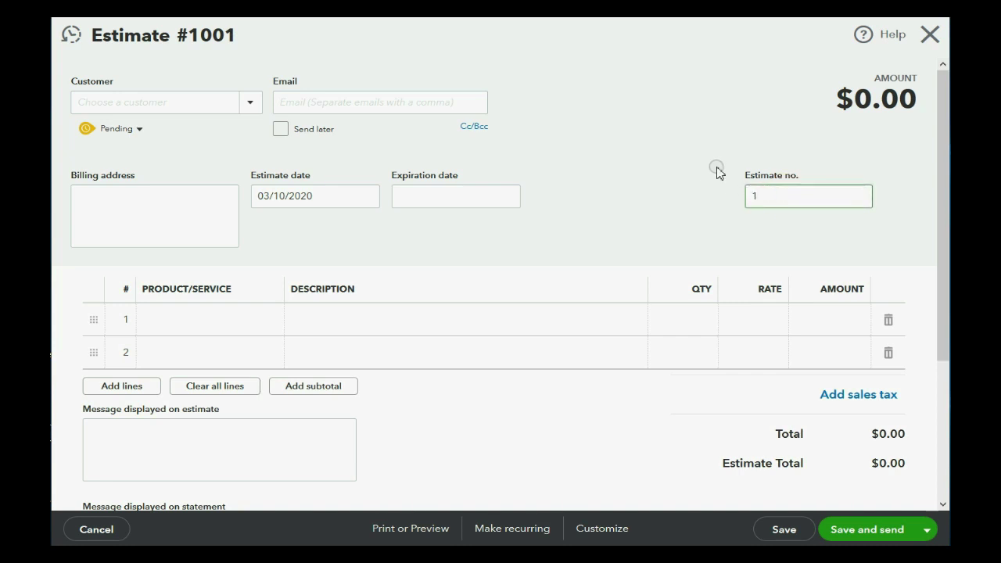
{"action": "left_click", "coordinate": [251, 106]}
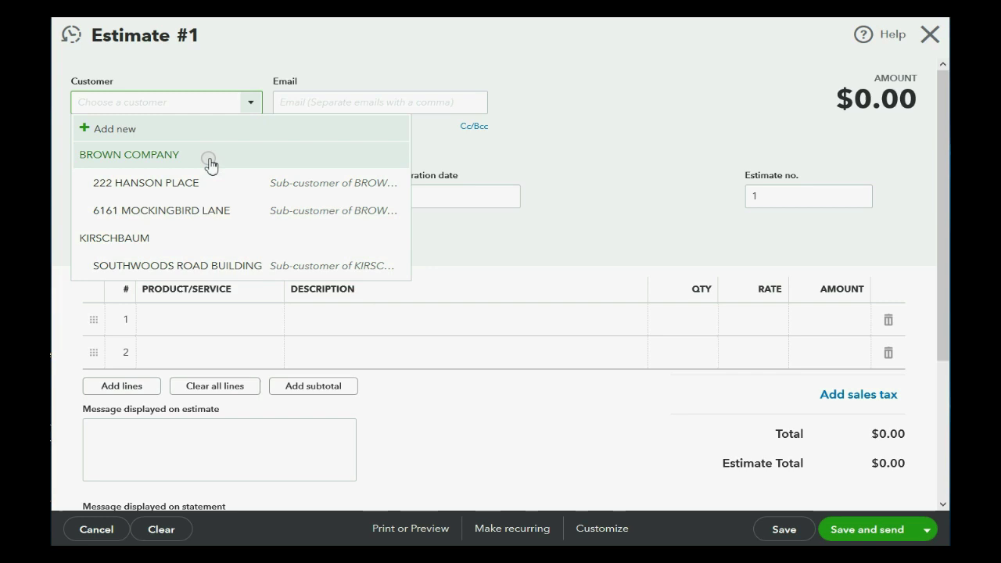
{"action": "left_click", "coordinate": [203, 185]}
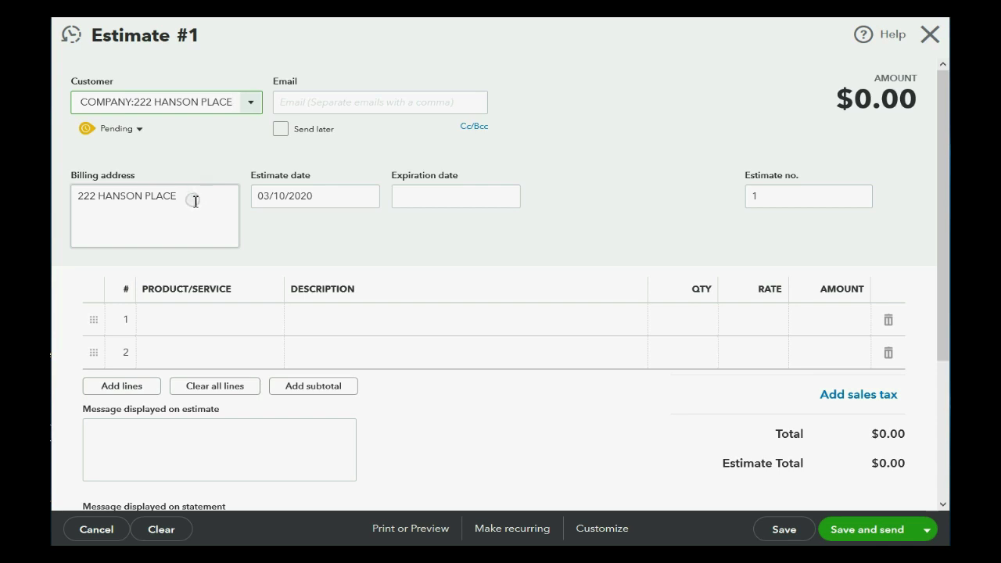
{"action": "left_click", "coordinate": [194, 200]}
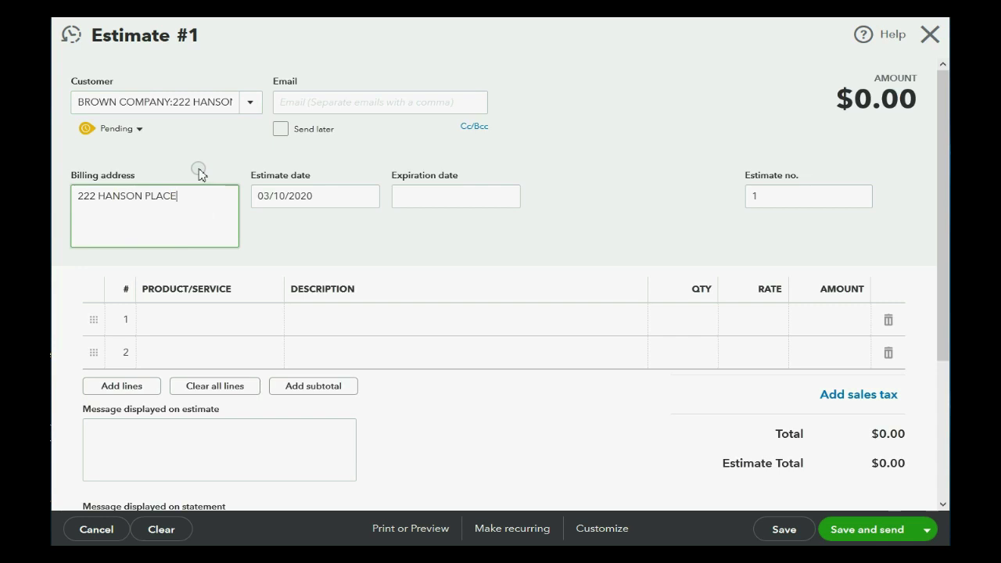
Set the estimate date to 01/01/2020
{"action": "left_click", "coordinate": [367, 203]}
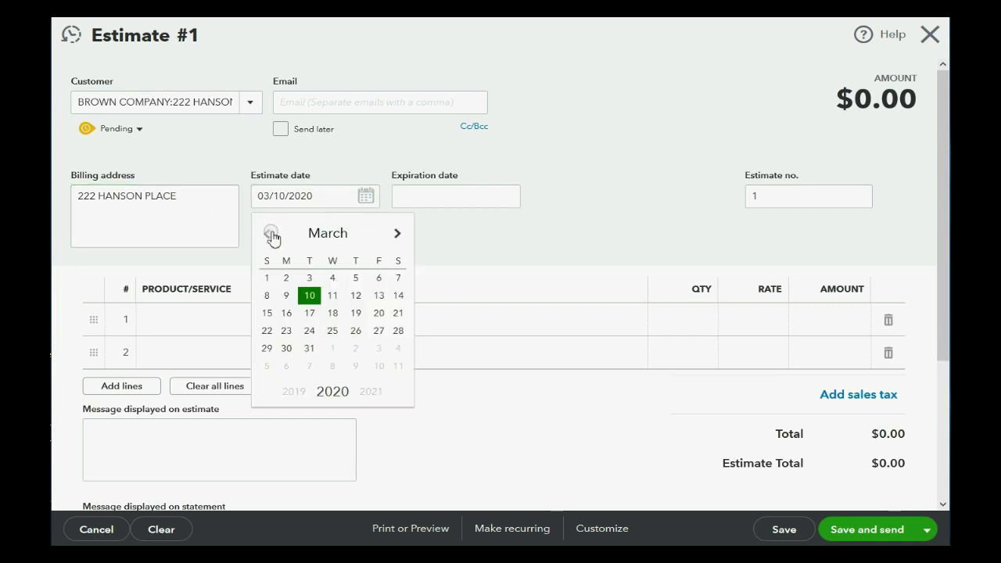
{"action": "left_click", "coordinate": [269, 235]}
{"action": "left_click", "coordinate": [269, 234]}
{"action": "left_click", "coordinate": [333, 279]}
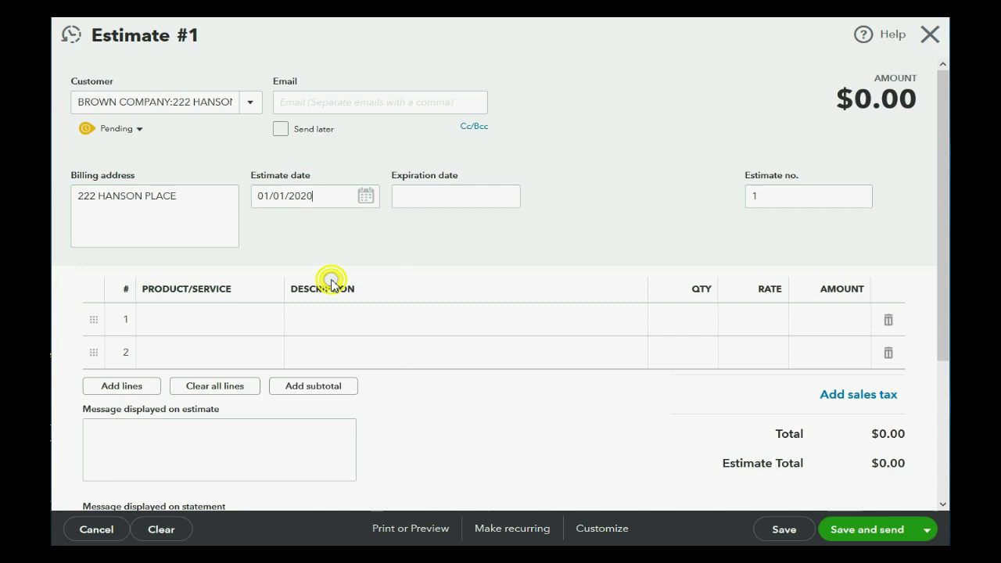
{"action": "left_click", "coordinate": [502, 201]}
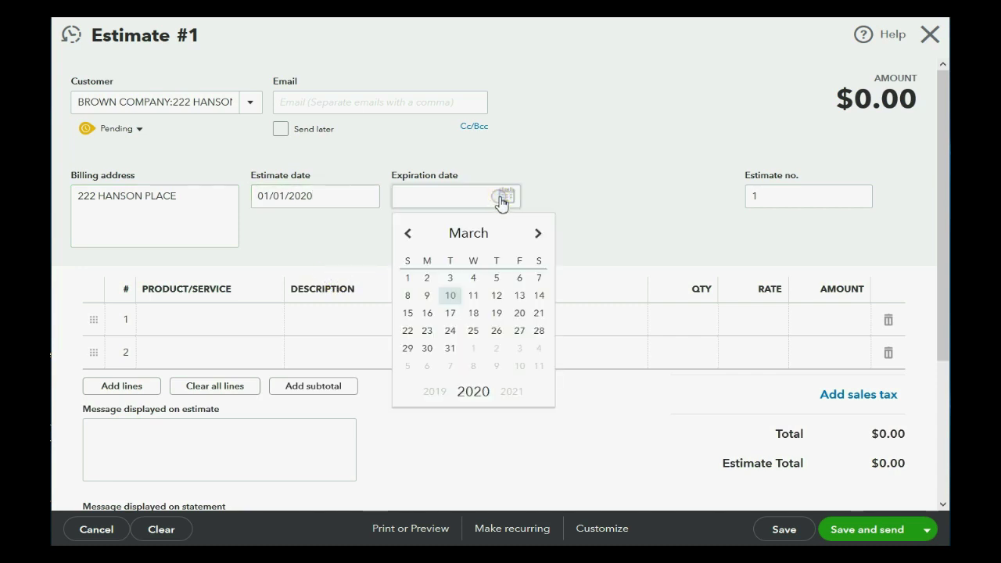
{"action": "left_click", "coordinate": [509, 160]}
{"action": "left_click", "coordinate": [487, 195]}
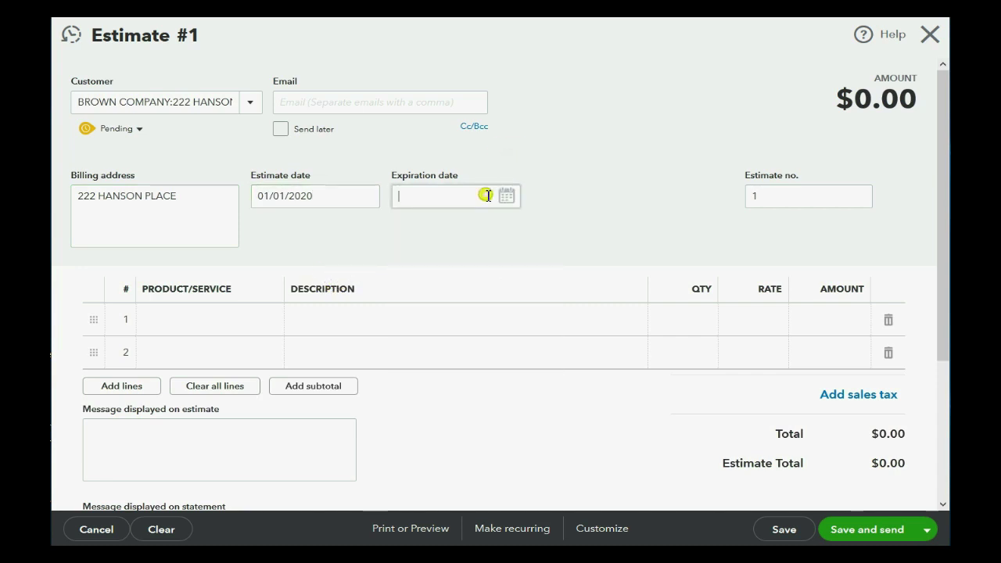
{"action": "left_click", "coordinate": [509, 165]}
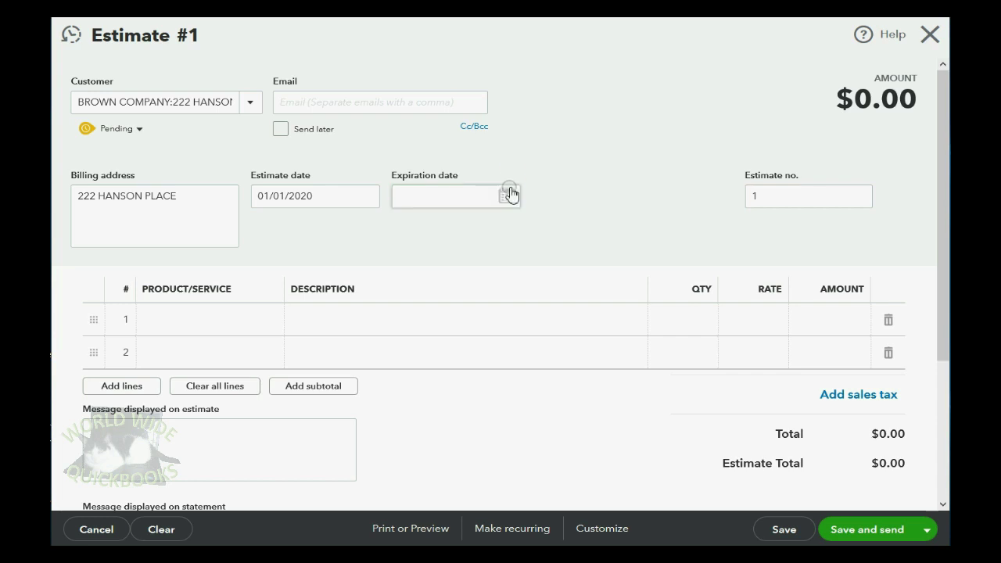
{"action": "left_click", "coordinate": [508, 194]}
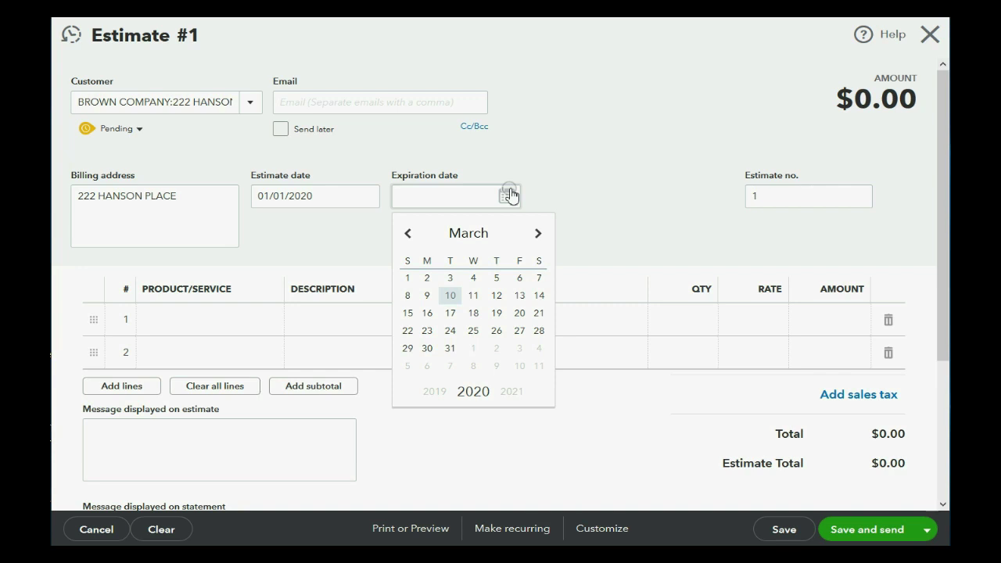
{"action": "left_click", "coordinate": [510, 195]}
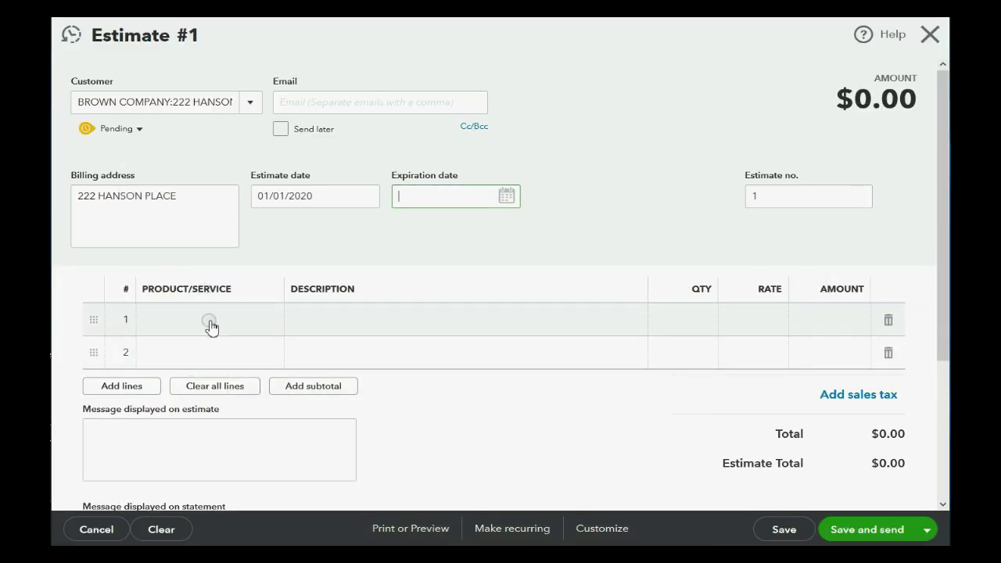
Enter CARPENTRY with a quantity of 25 as the estimate's first line item
{"action": "left_click", "coordinate": [209, 325]}
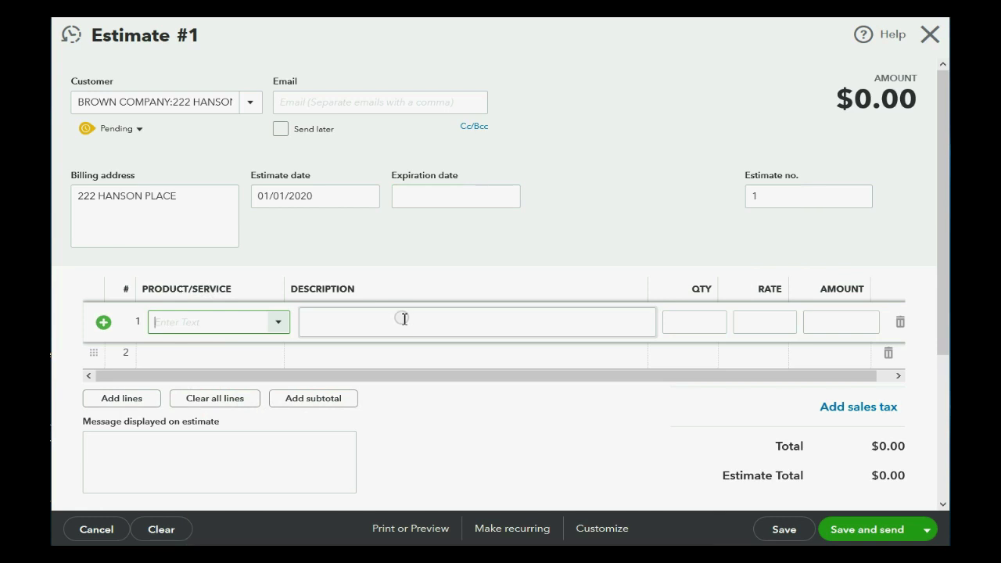
{"action": "left_click", "coordinate": [278, 323]}
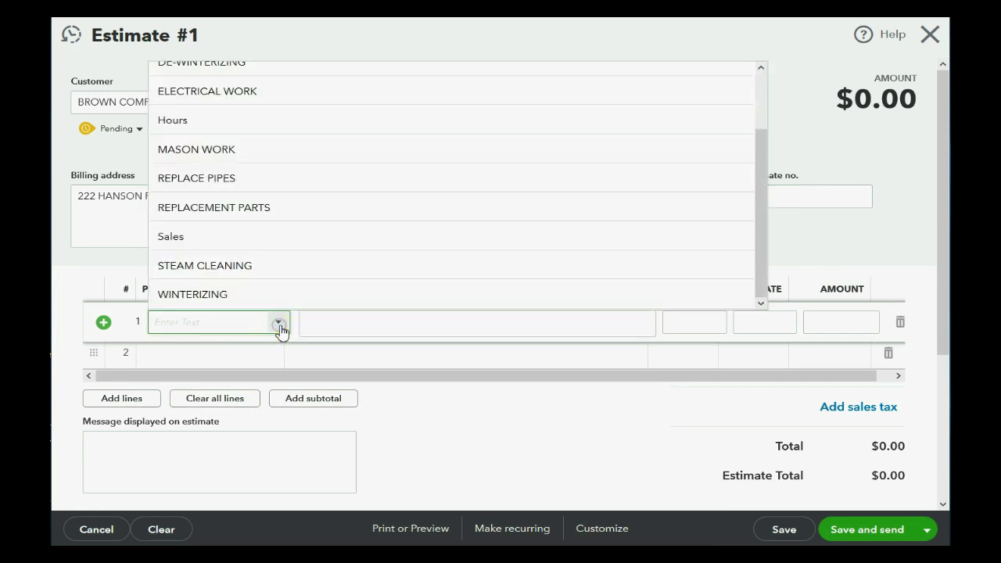
{"action": "scroll", "coordinate": [272, 310], "scroll_direction": "up", "scroll_amount": 3}
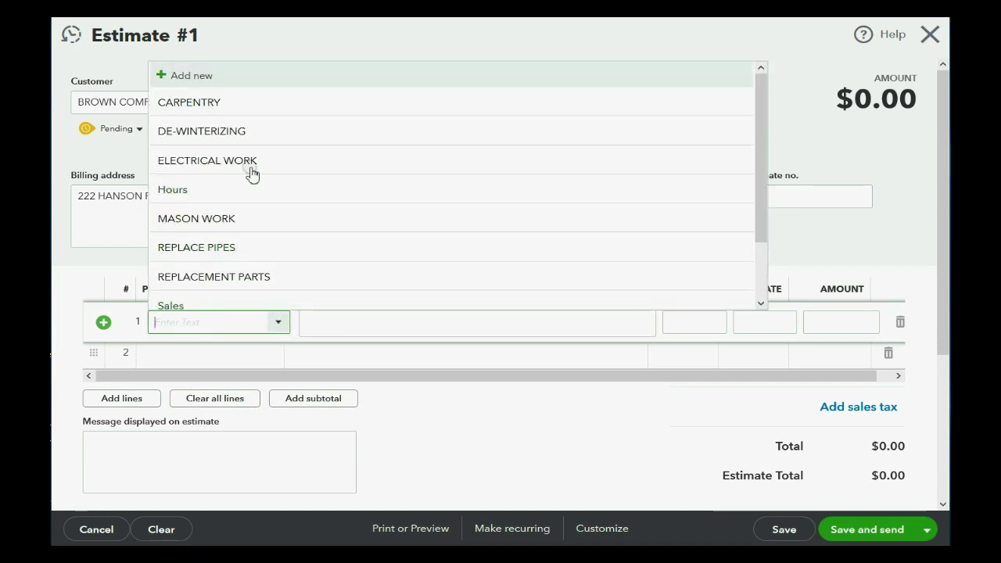
{"action": "left_click", "coordinate": [249, 109]}
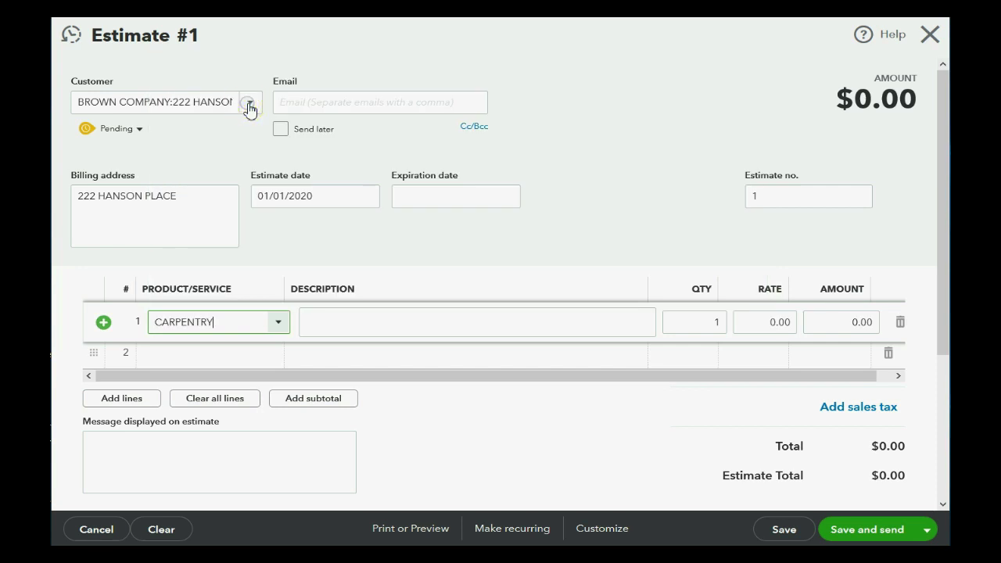
{"action": "left_click", "coordinate": [699, 323]}
{"action": "type", "text": "25"}
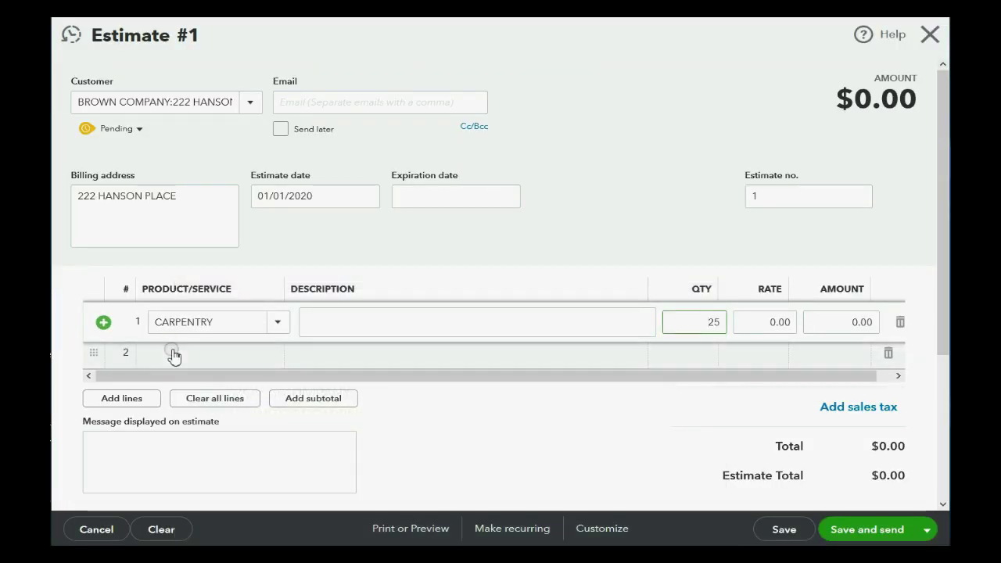
Enter ELECTRICAL WORK with a quantity of 25 as the estimate's second line item
{"action": "left_click", "coordinate": [172, 354]}
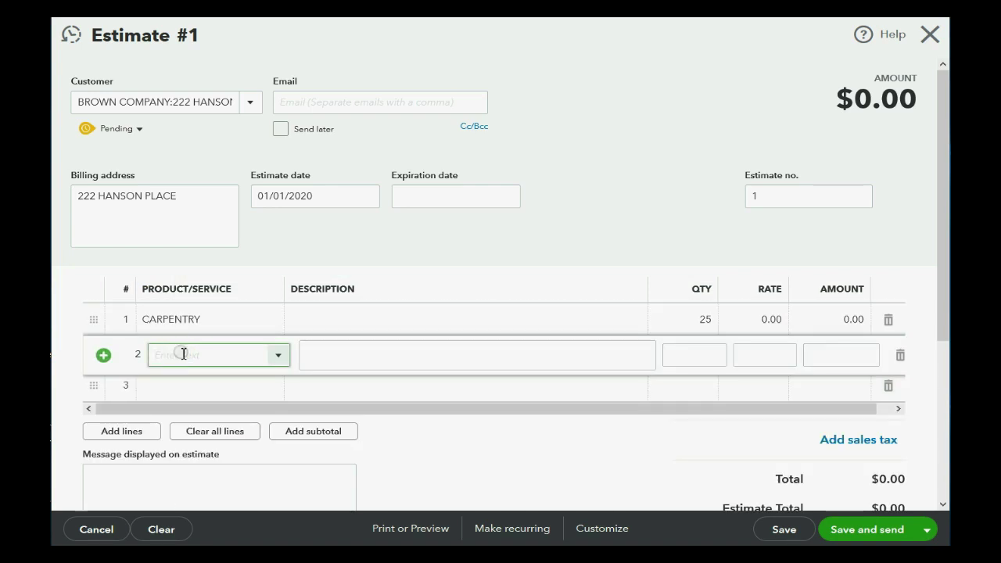
{"action": "type", "text": "EL"}
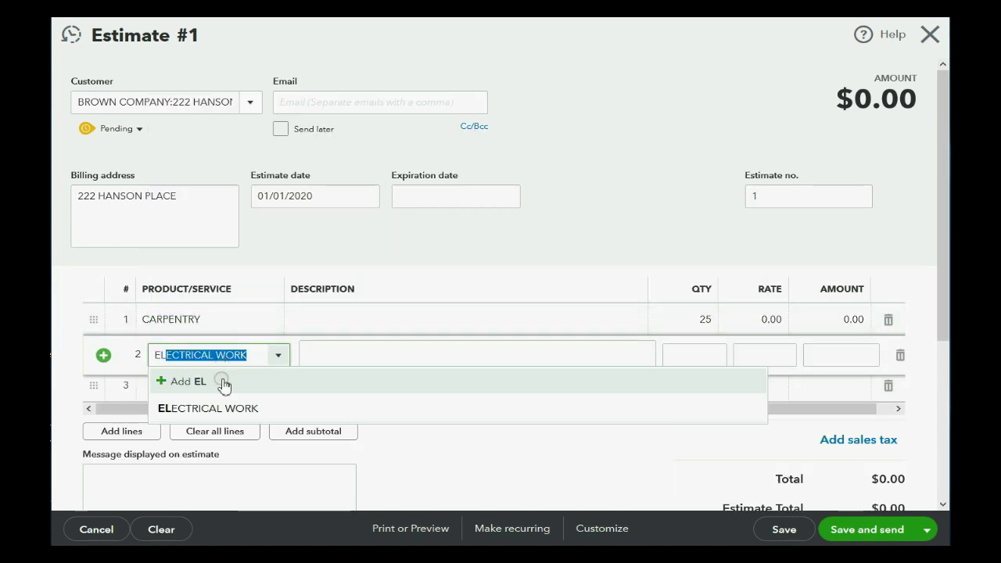
{"action": "left_click", "coordinate": [223, 407]}
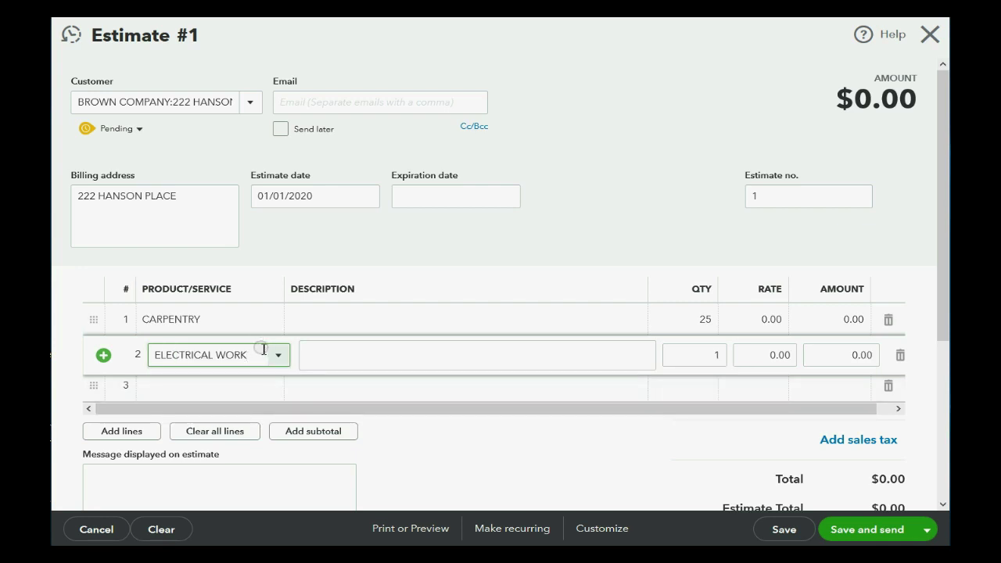
{"action": "left_click", "coordinate": [704, 353]}
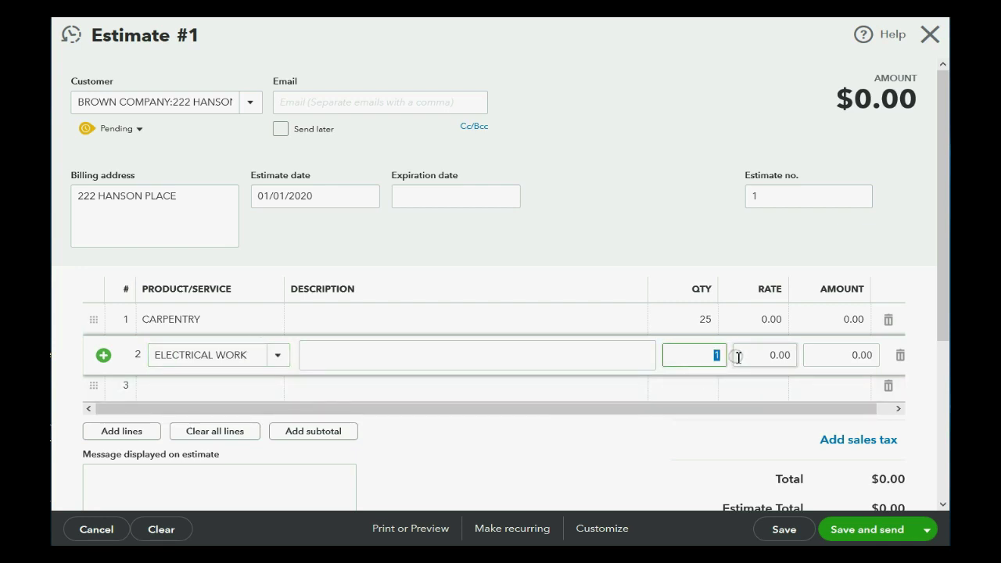
{"action": "type", "text": "25"}
{"action": "left_click", "coordinate": [738, 358]}
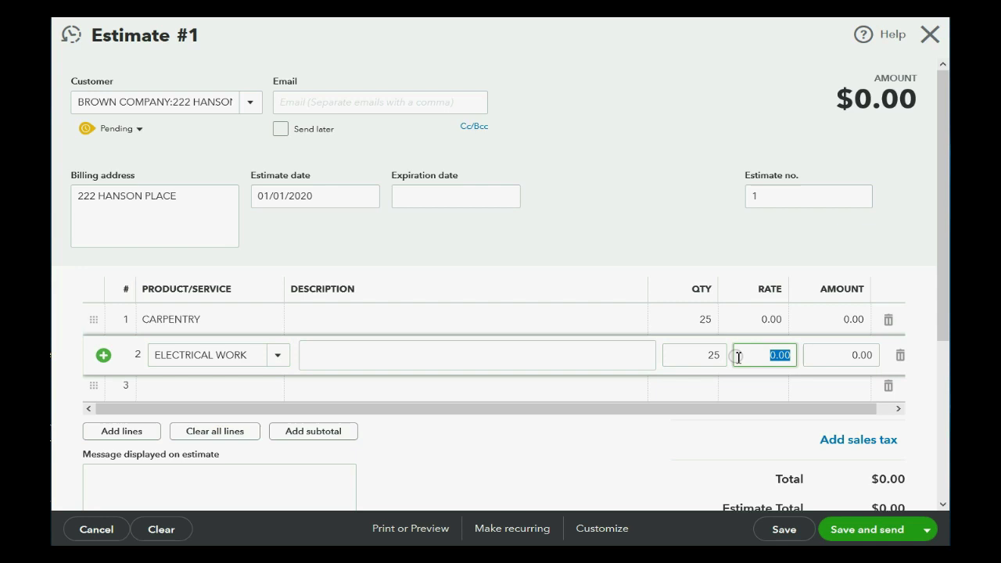
Enter REPLACEMENT PARTS with a quantity of 25 as the estimate's third line item
{"action": "scroll", "coordinate": [625, 328], "scroll_direction": "down", "scroll_amount": 1}
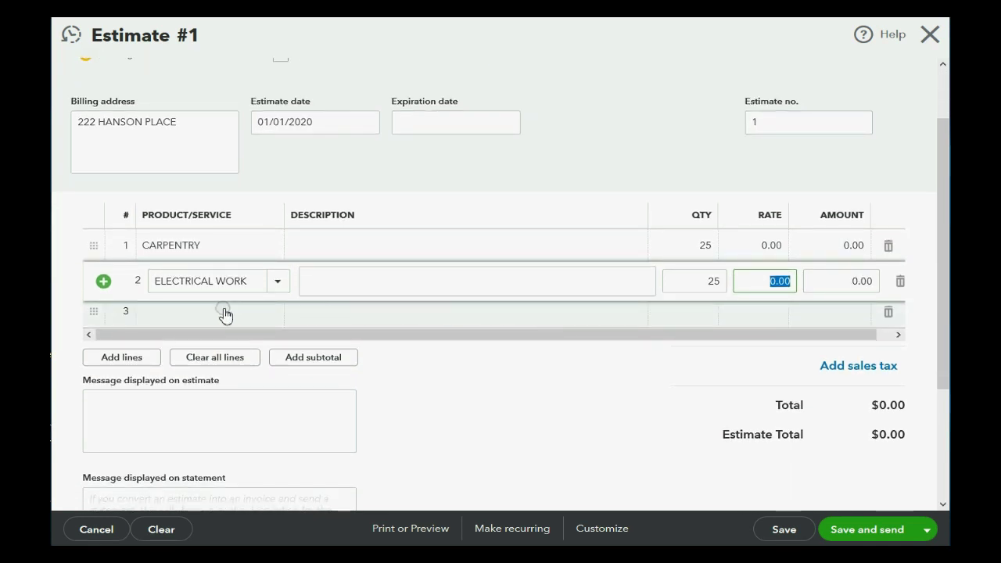
{"action": "left_click", "coordinate": [223, 312]}
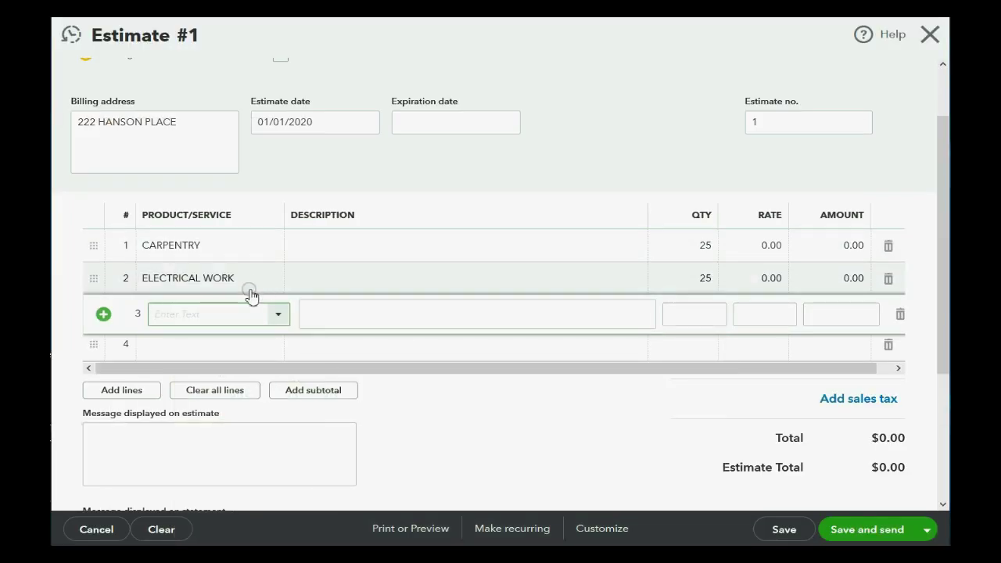
{"action": "left_click", "coordinate": [276, 314]}
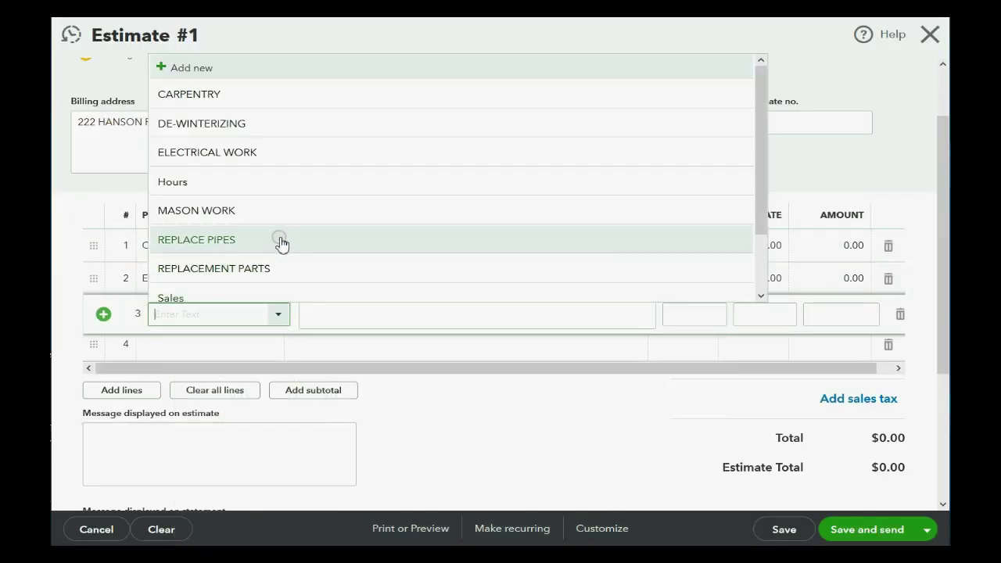
{"action": "left_click", "coordinate": [285, 268]}
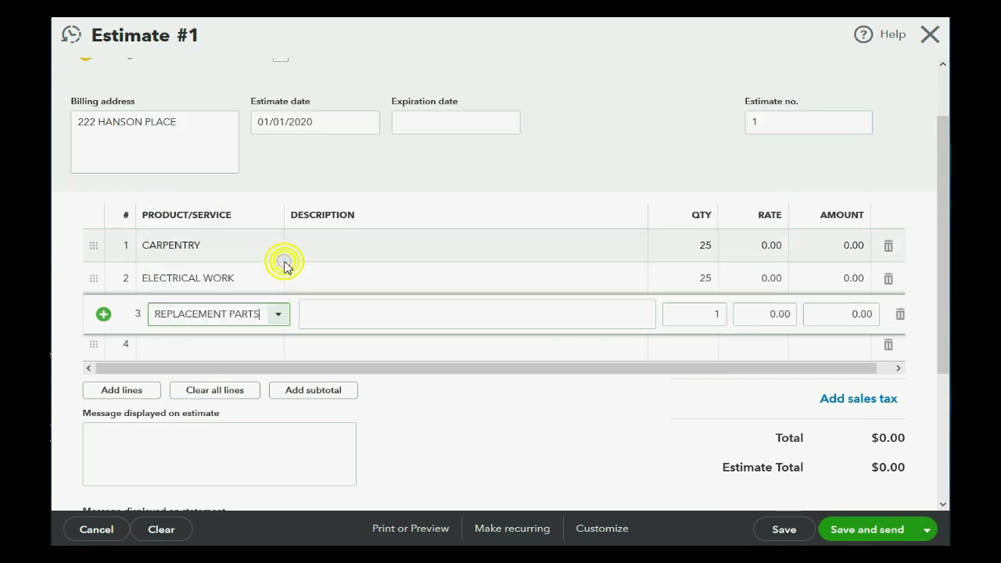
{"action": "left_click", "coordinate": [705, 317]}
{"action": "type", "text": "2"}
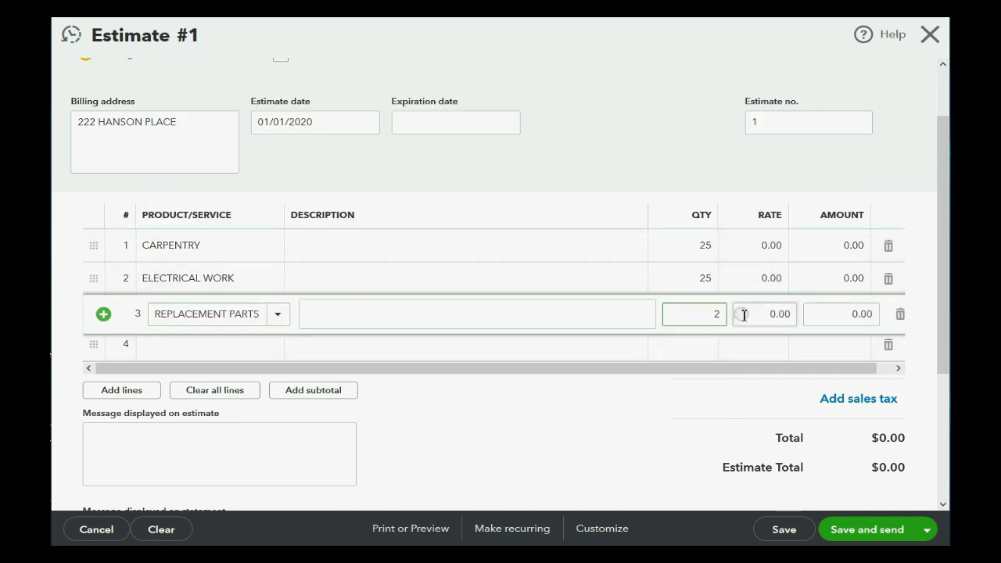
{"action": "type", "text": "5"}
{"action": "left_click", "coordinate": [743, 314]}
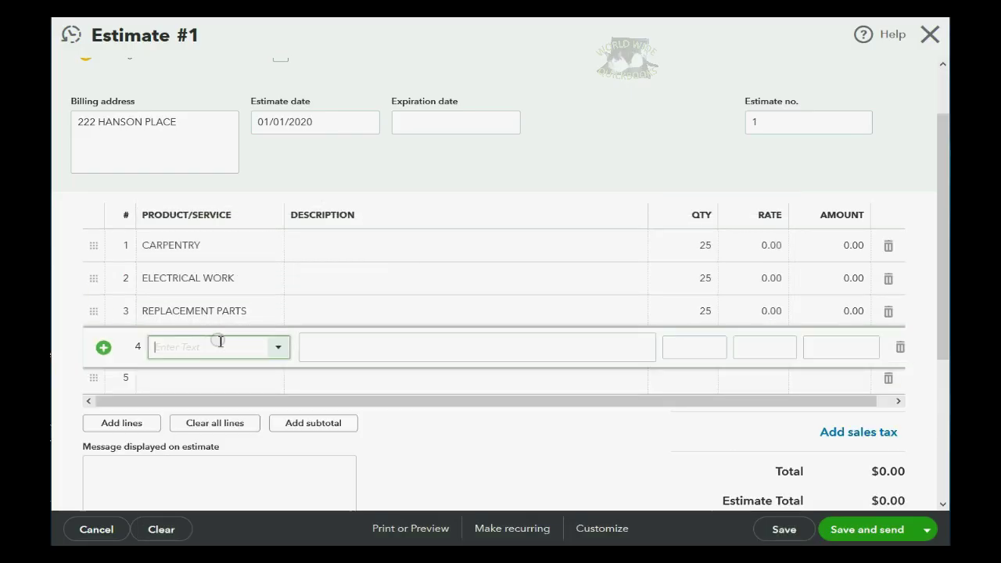
Enter STEAM CLEANING with a quantity of 25 as the estimate's fourth line item
{"action": "type", "text": "STEAM CLEANING"}
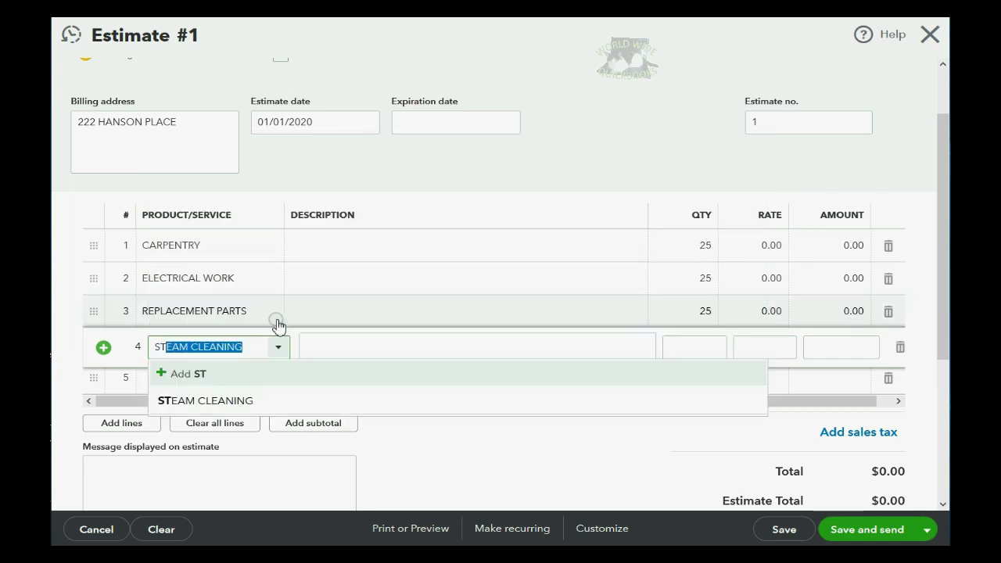
{"action": "key", "text": "Tab"}
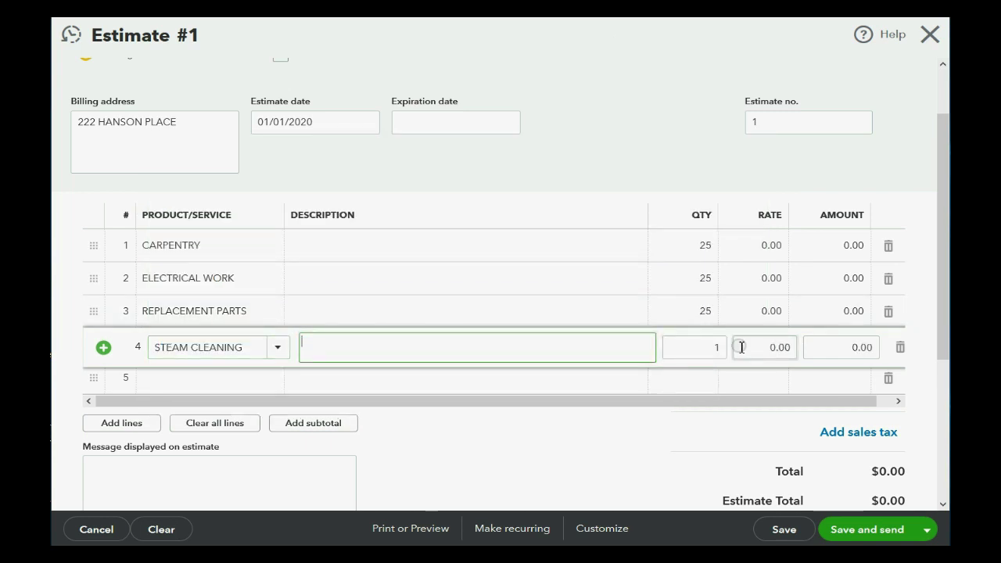
{"action": "left_click", "coordinate": [699, 347]}
{"action": "type", "text": "25"}
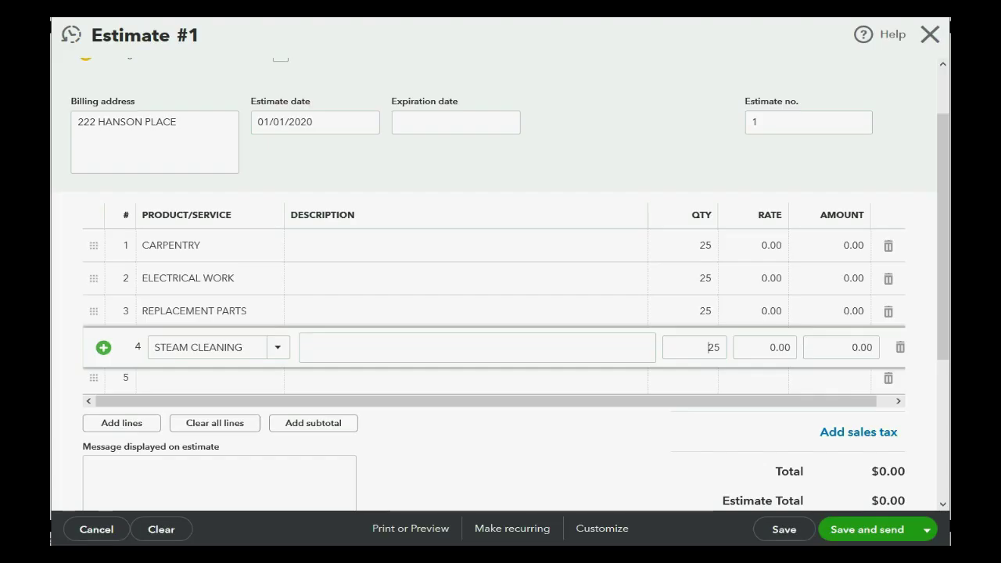
Set the rate to 60 for CARPENTRY and 80 for ELECTRICAL WORK
{"action": "left_click", "coordinate": [748, 250]}
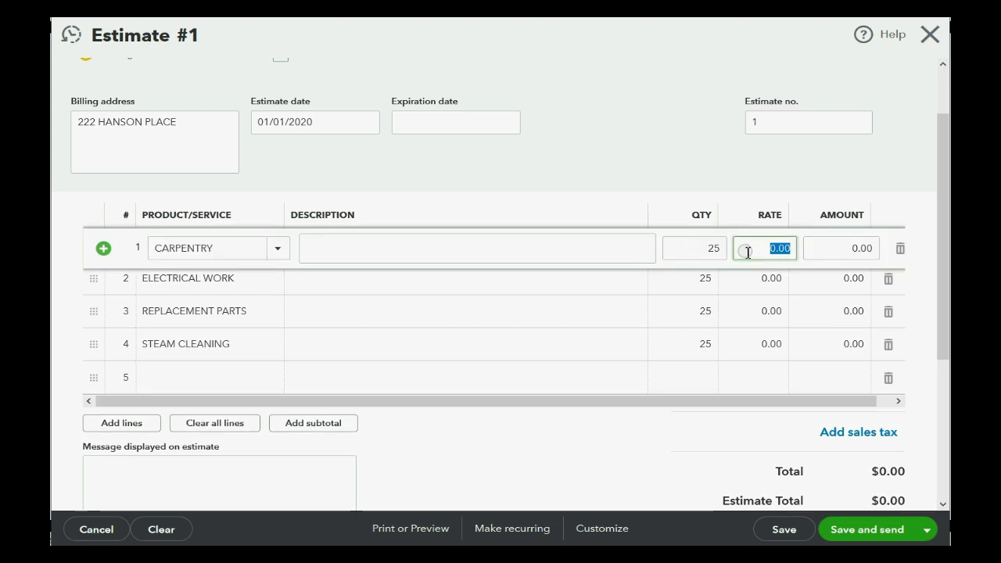
{"action": "type", "text": "60"}
{"action": "key", "text": "Tab"}
{"action": "left_click", "coordinate": [762, 281]}
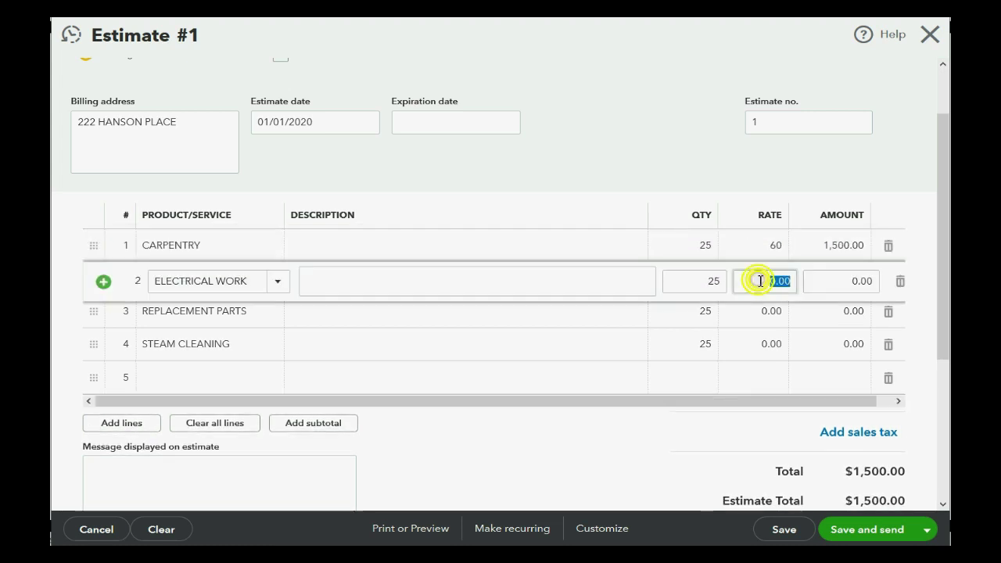
{"action": "type", "text": "80"}
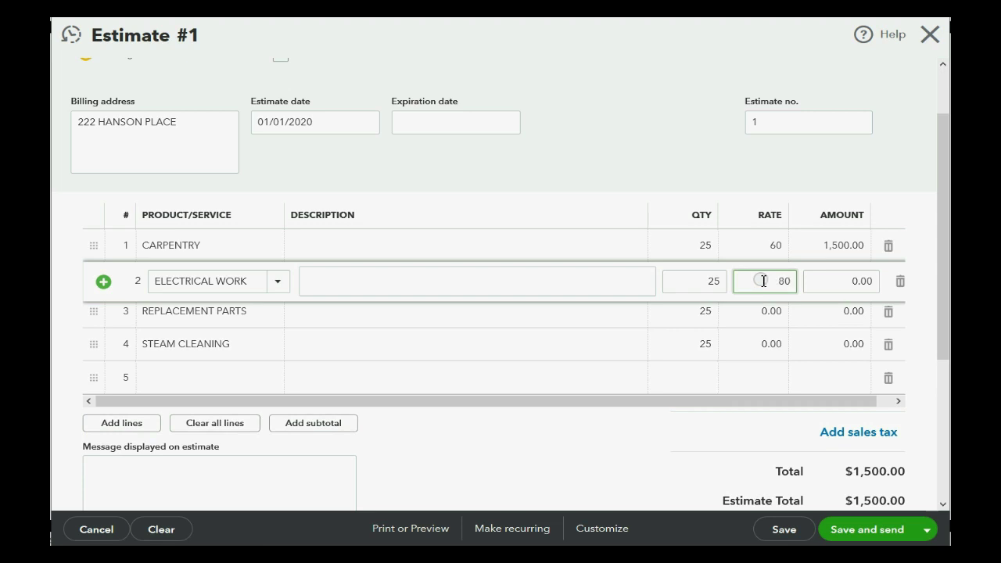
Set the rate to 75 for REPLACEMENT PARTS and 55 for STEAM CLEANING
{"action": "left_click", "coordinate": [750, 313]}
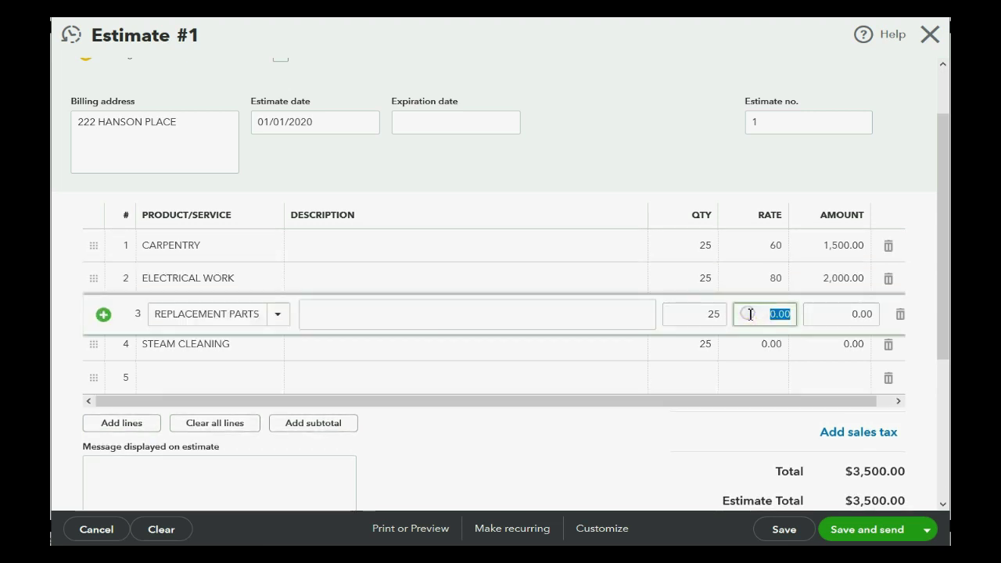
{"action": "type", "text": "75"}
{"action": "left_click", "coordinate": [765, 344]}
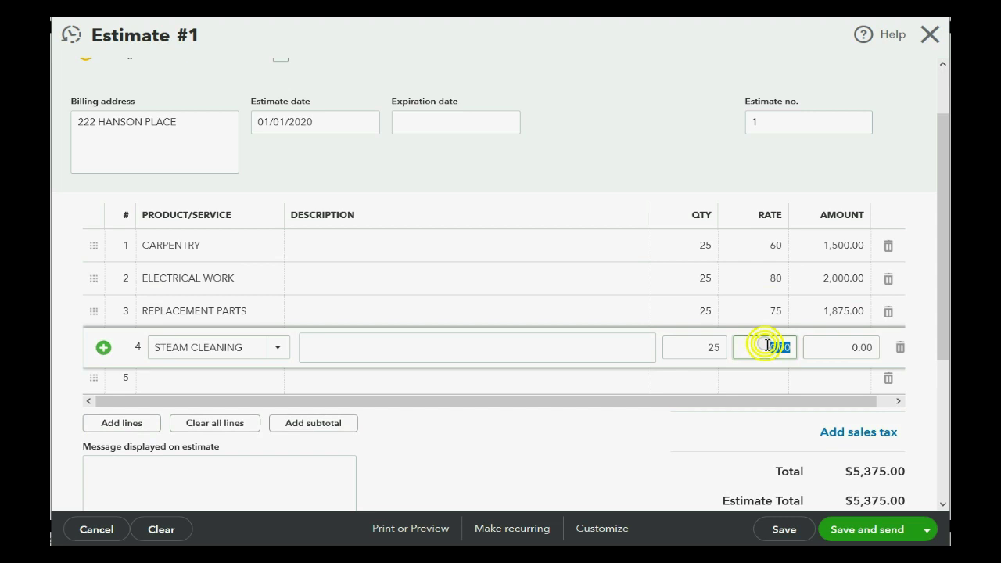
{"action": "type", "text": "55"}
{"action": "key", "text": "Tab"}
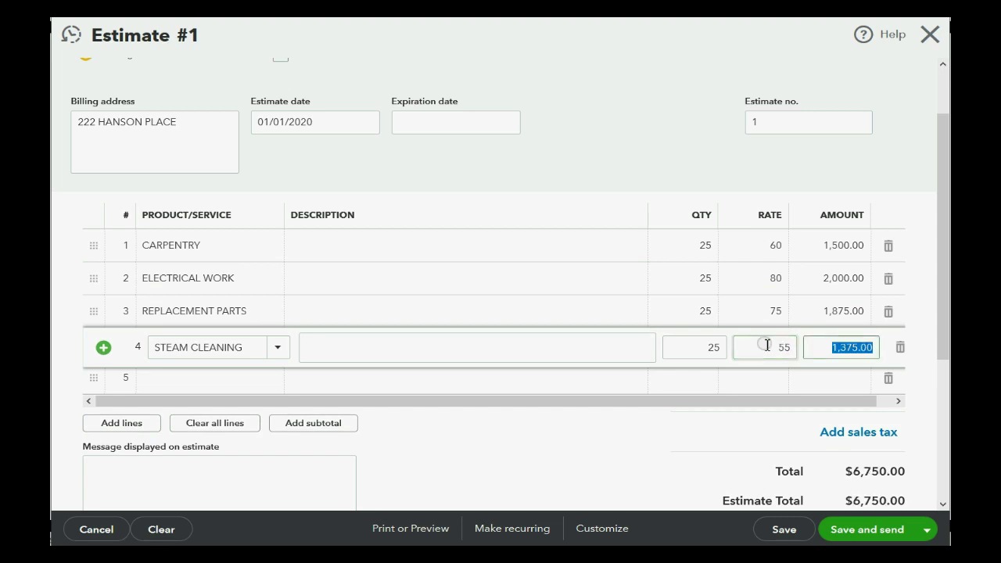
{"action": "key", "text": "Tab"}
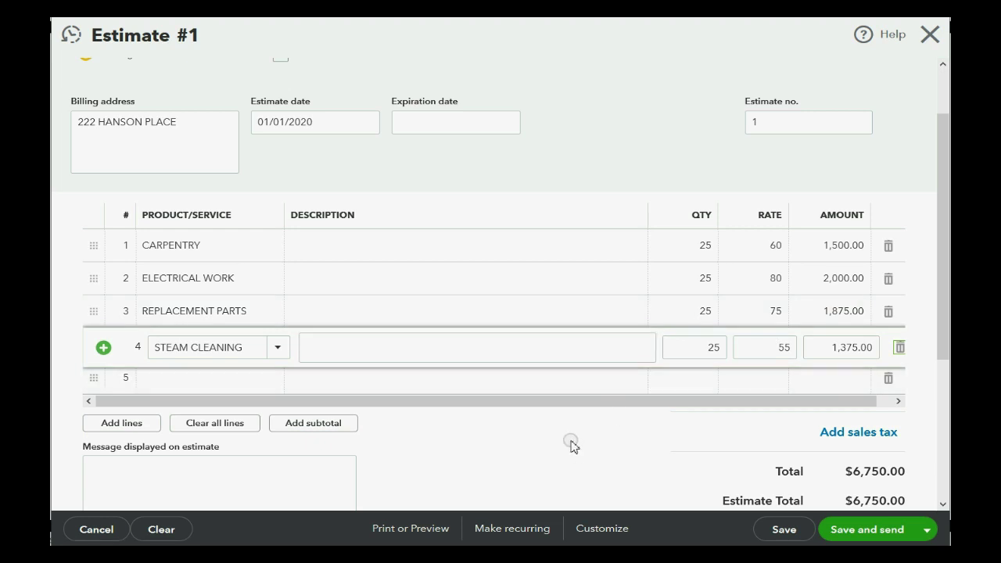
Save estimate #1 and start a new blank estimate
{"action": "left_click", "coordinate": [921, 530]}
{"action": "left_click", "coordinate": [924, 530]}
{"action": "left_click", "coordinate": [870, 483]}
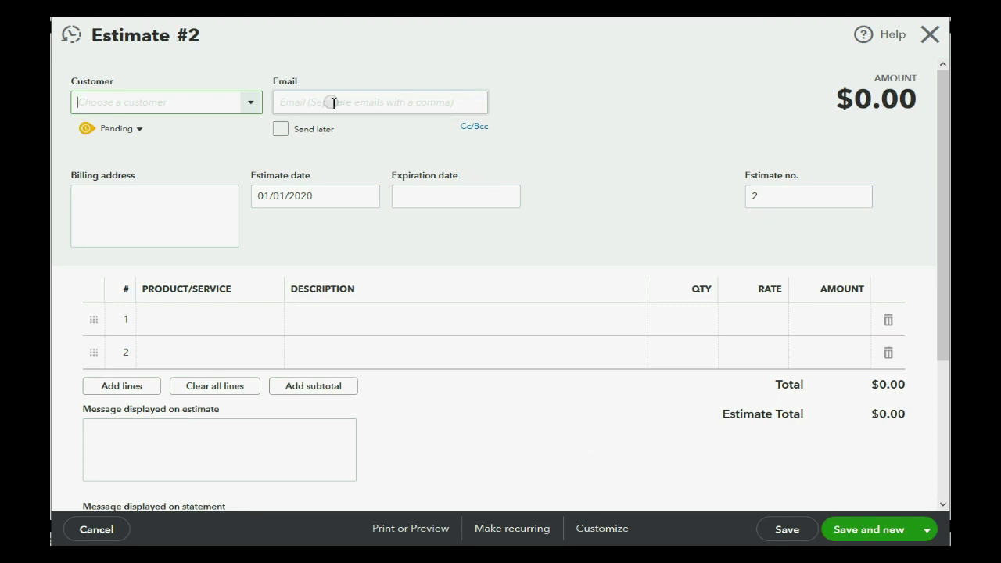
{"action": "left_click_drag", "start_coordinate": [200, 41], "coordinate": [180, 38]}
{"action": "left_click", "coordinate": [190, 38]}
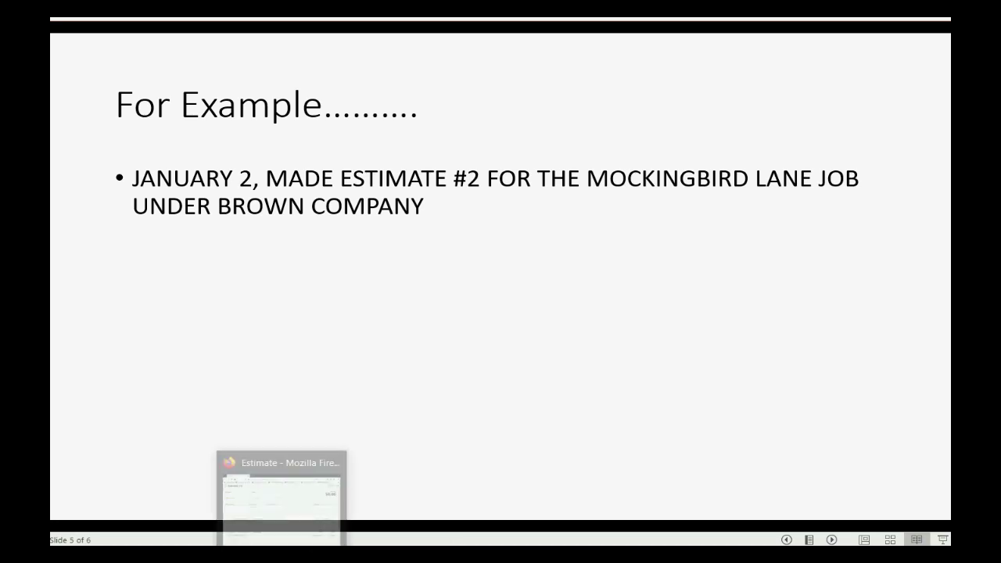
Back in the Firefox estimate form, choose Brown Company's Mockingbird Lane job as the customer and set the estimate date to 01/02/2020
{"action": "left_click", "coordinate": [297, 500]}
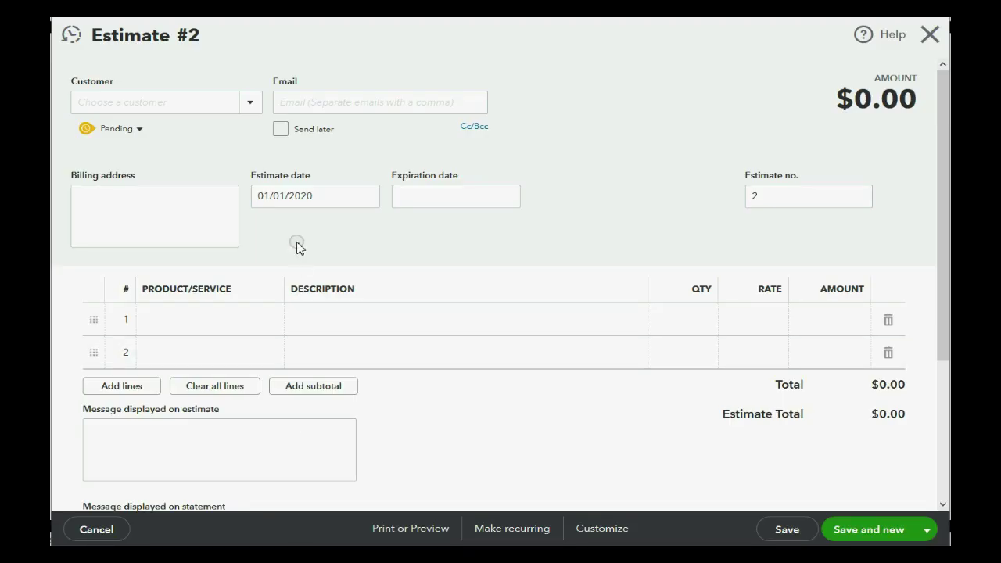
{"action": "left_click", "coordinate": [249, 102]}
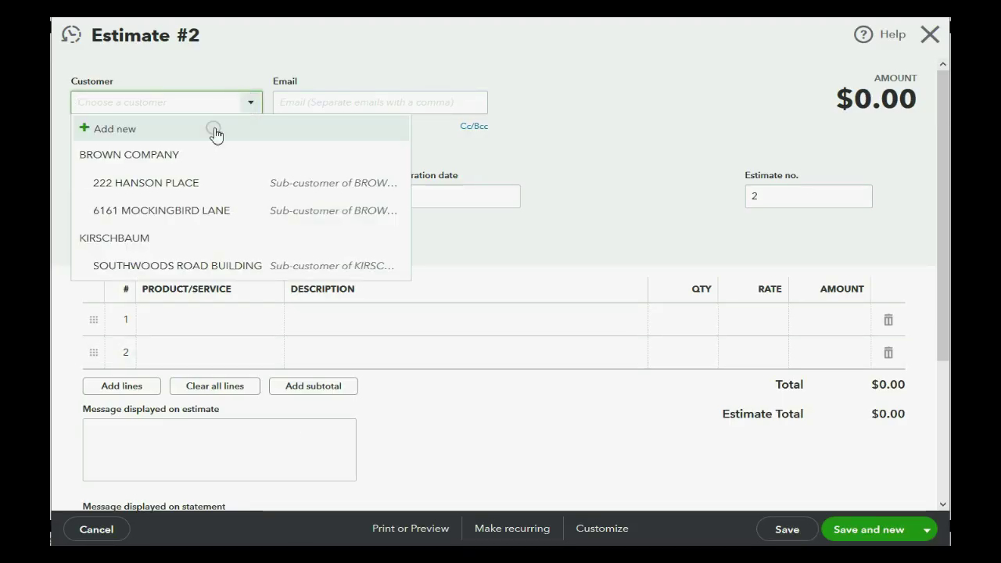
{"action": "left_click", "coordinate": [190, 210]}
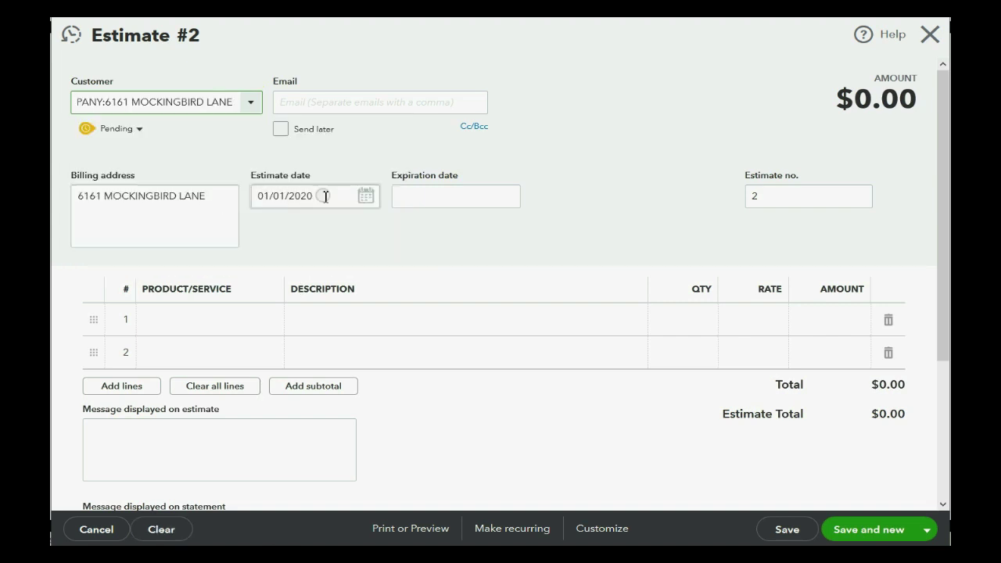
{"action": "left_click", "coordinate": [366, 197]}
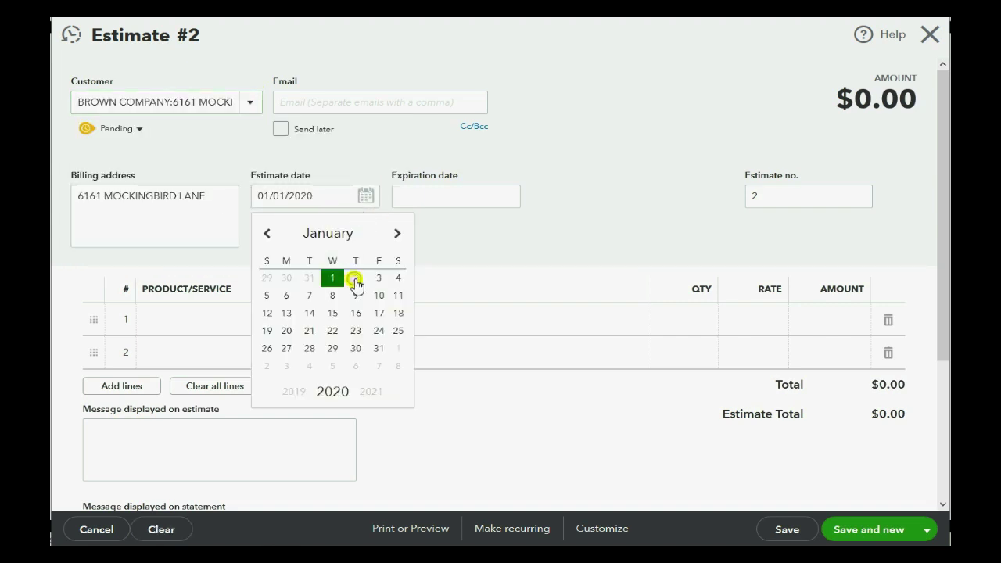
{"action": "left_click", "coordinate": [355, 278]}
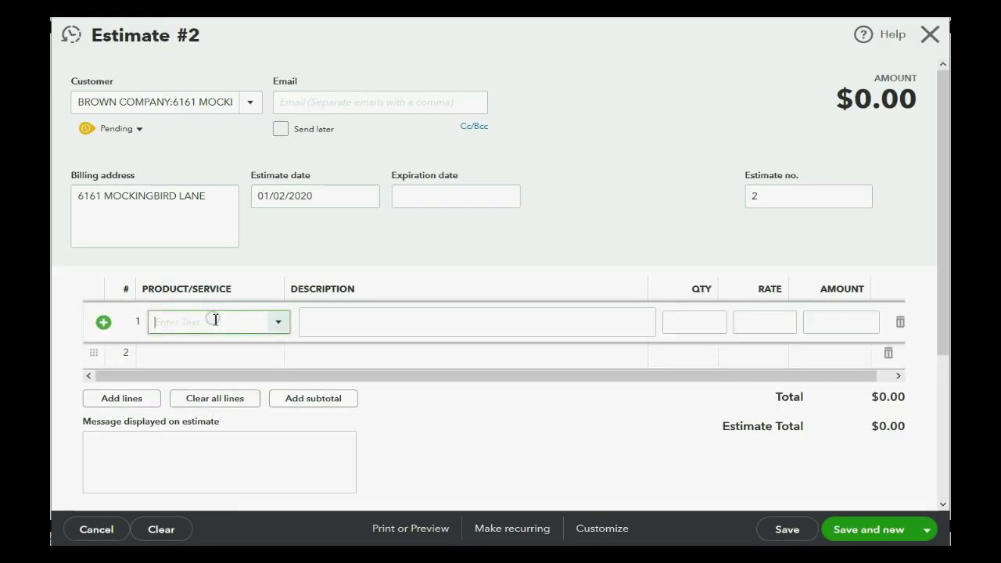
Enter DE-WINTERIZING with a quantity of 25 as the first line item of estimate #2
{"action": "left_click", "coordinate": [278, 323]}
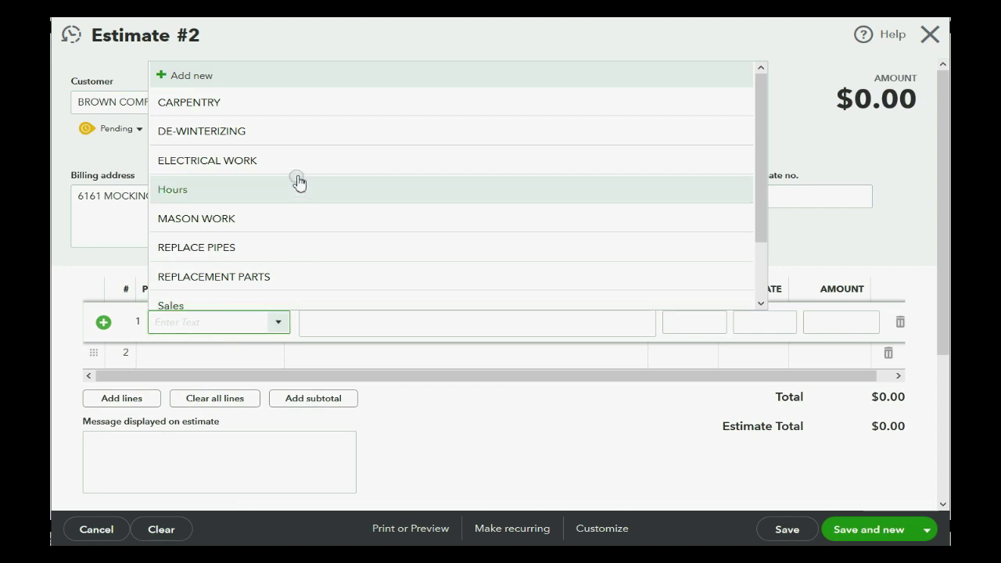
{"action": "left_click", "coordinate": [306, 140]}
{"action": "left_click", "coordinate": [712, 324]}
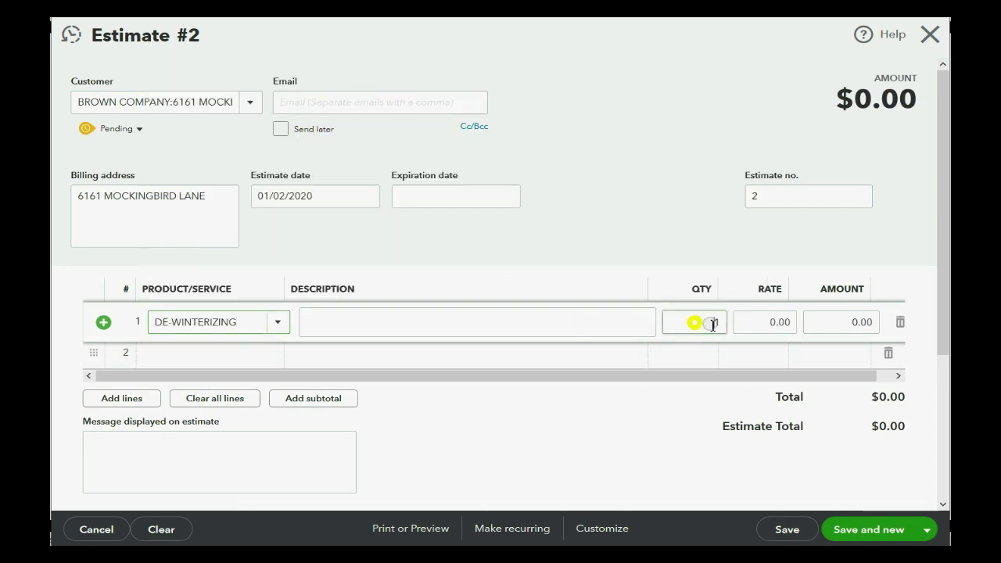
{"action": "type", "text": "2"}
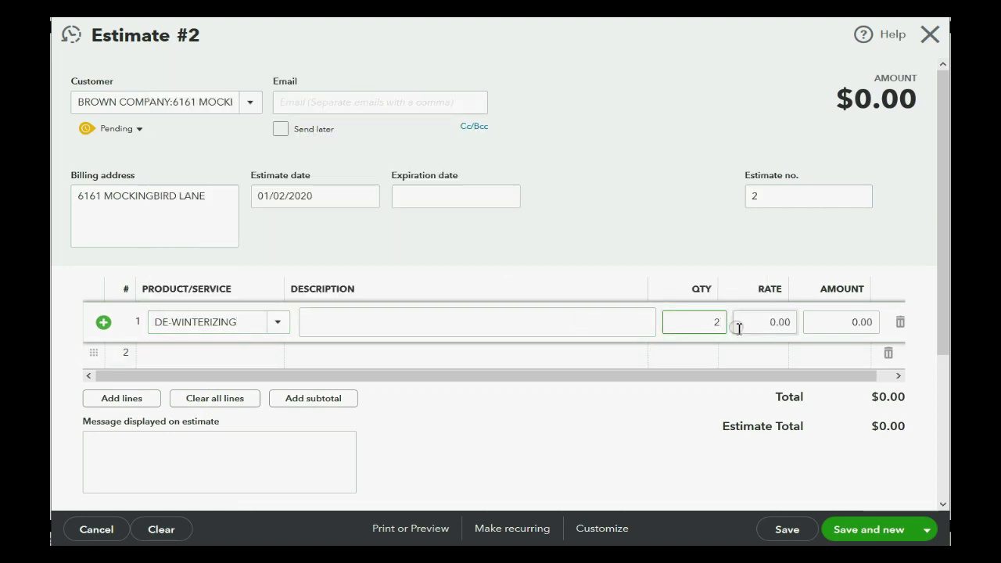
{"action": "type", "text": "5"}
{"action": "left_click", "coordinate": [739, 328]}
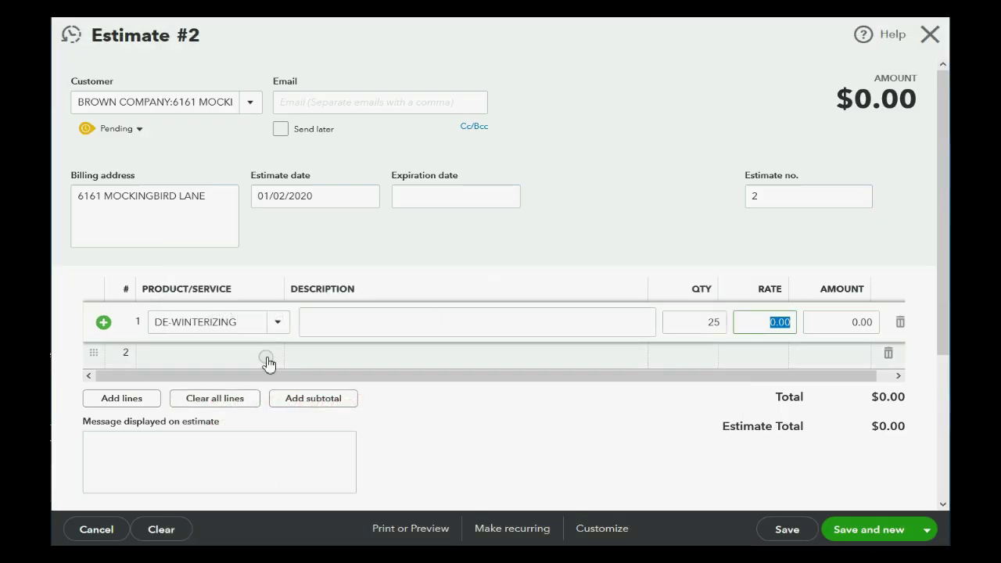
Enter MASON WORK with a quantity of 25 as the second line item of estimate #2
{"action": "left_click", "coordinate": [268, 365]}
{"action": "left_click", "coordinate": [275, 358]}
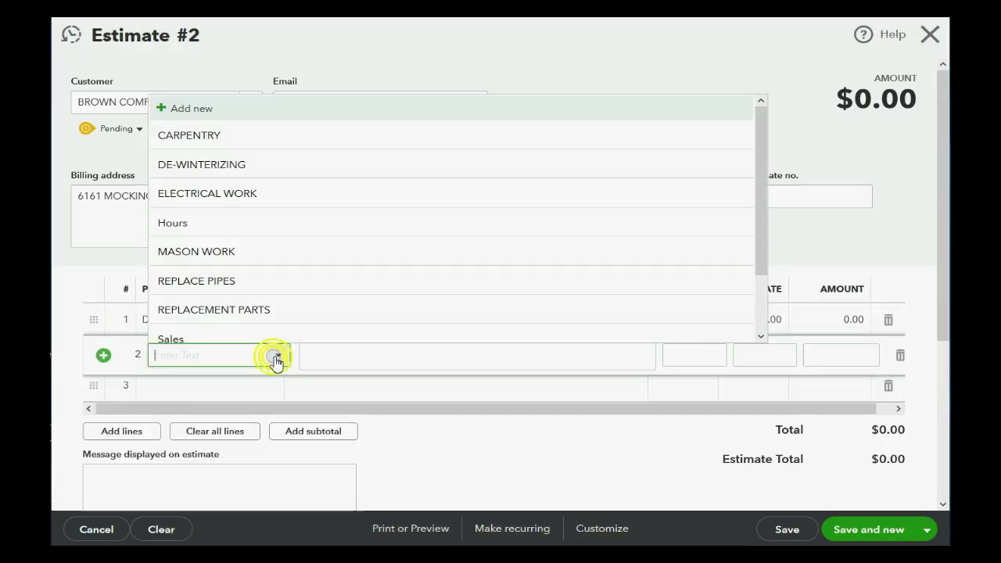
{"action": "left_click", "coordinate": [270, 254]}
{"action": "left_click", "coordinate": [700, 354]}
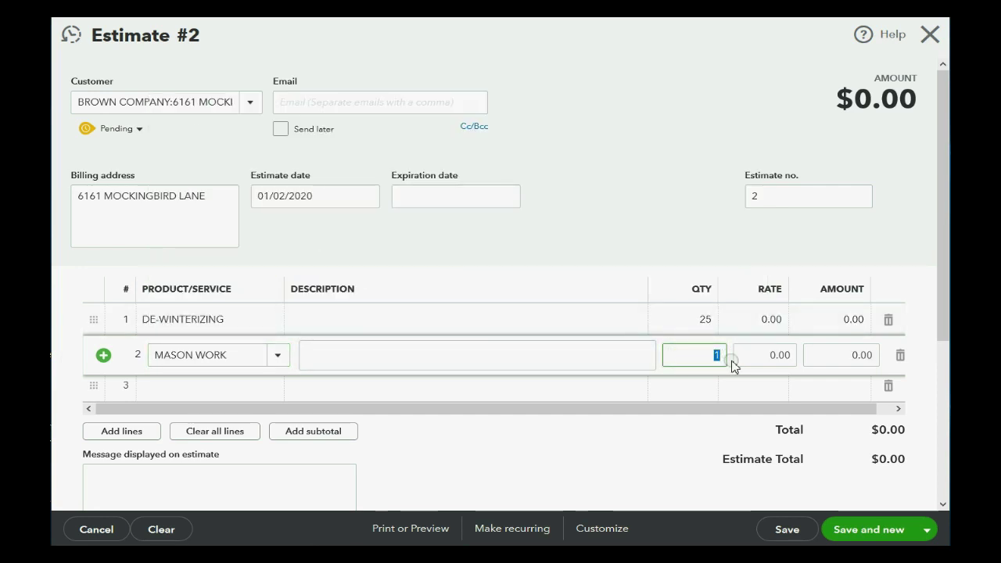
{"action": "type", "text": "25"}
{"action": "key", "text": "Tab"}
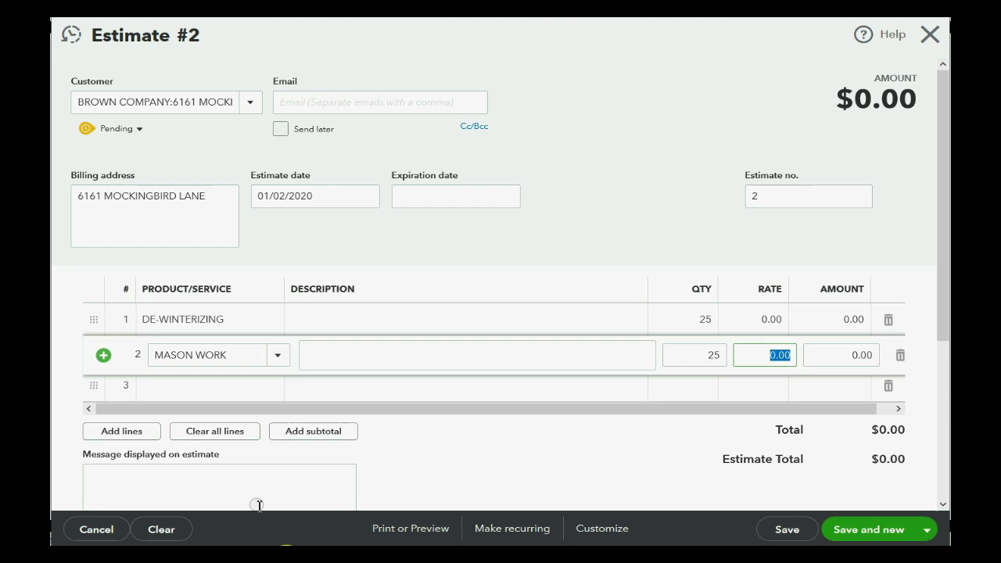
Enter REPLACE PIPES with a quantity of 25 as the third line item of estimate #2
{"action": "left_click", "coordinate": [230, 387]}
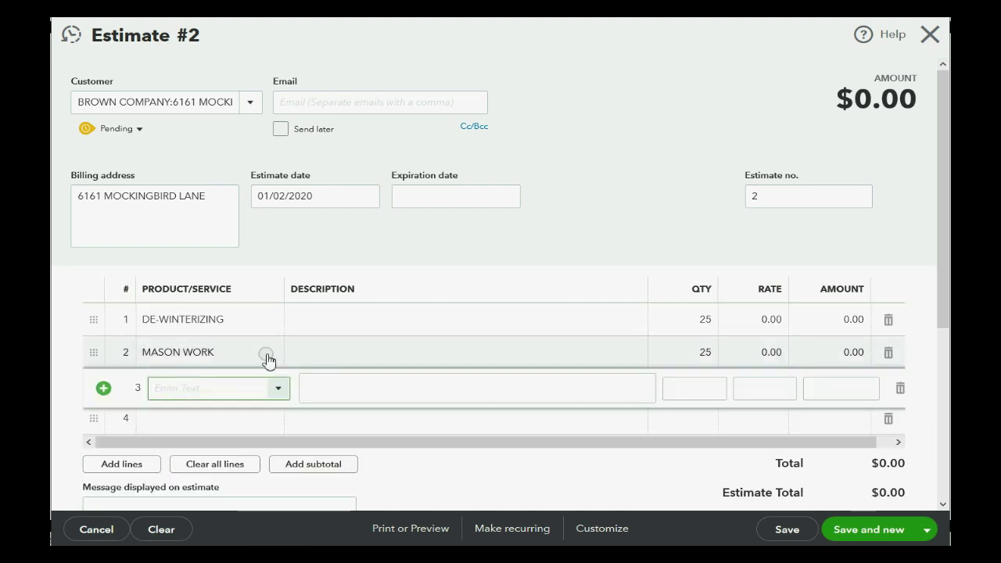
{"action": "type", "text": "REPLACE PIPES"}
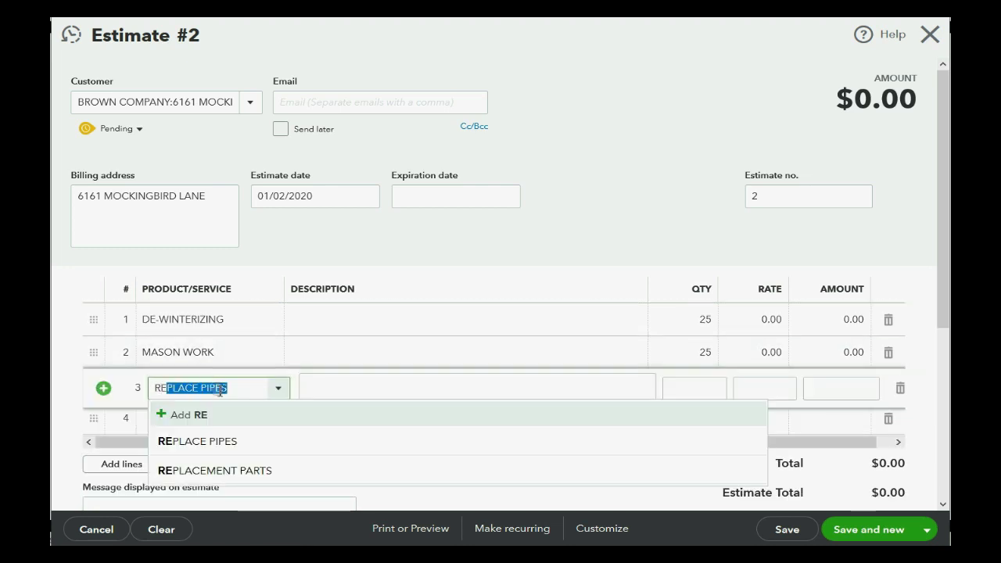
{"action": "left_click", "coordinate": [237, 448]}
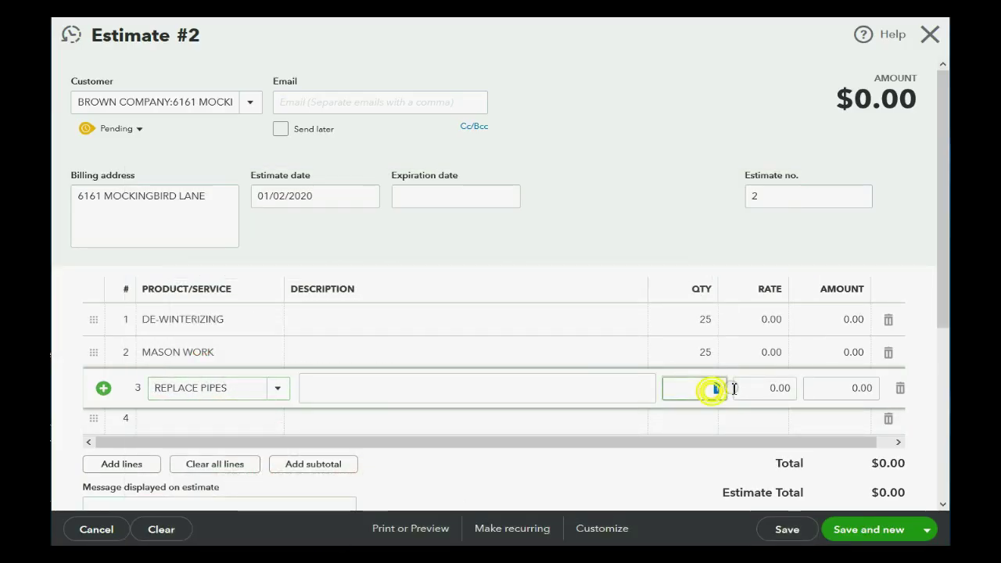
{"action": "type", "text": "25"}
{"action": "left_click", "coordinate": [738, 387]}
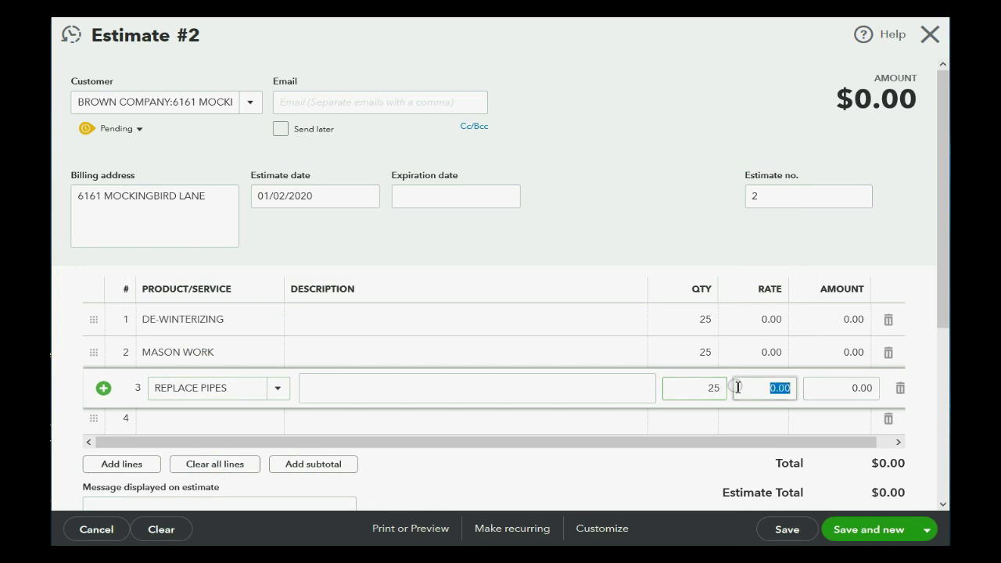
Enter STEAM CLEANING with a quantity of 25 as the fourth line item of estimate #2
{"action": "left_click", "coordinate": [253, 412]}
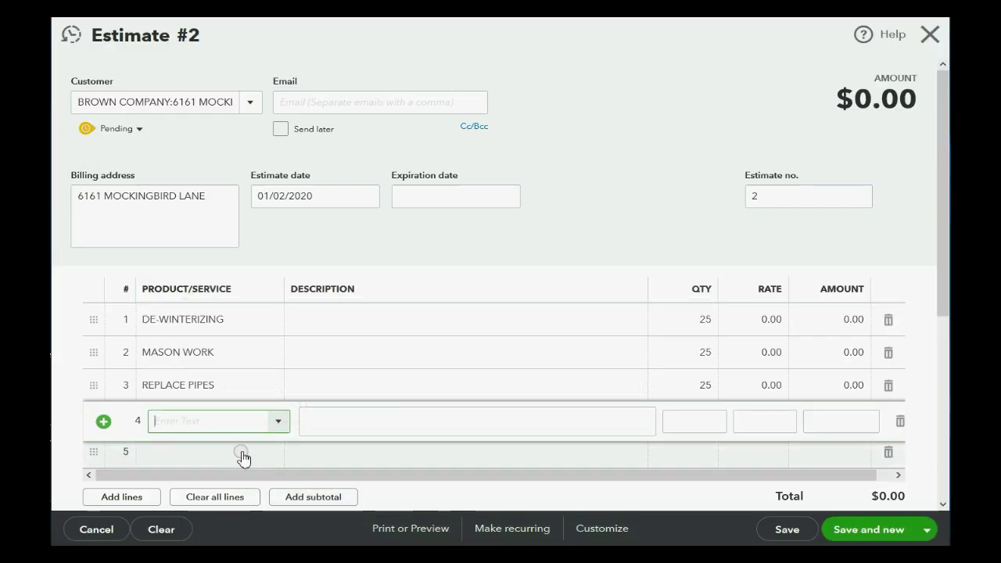
{"action": "type", "text": "STEAM CLEANING"}
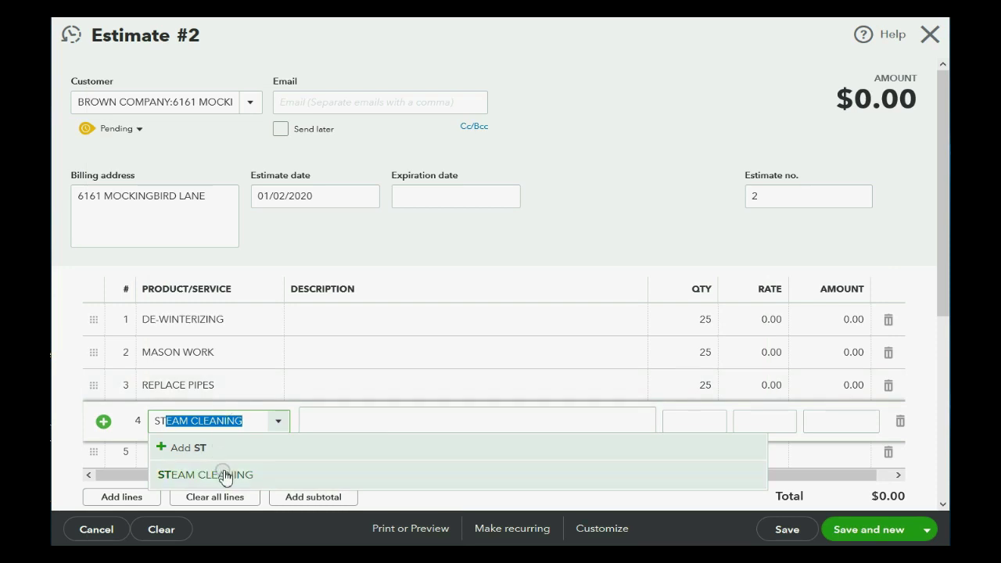
{"action": "left_click", "coordinate": [224, 473]}
{"action": "left_click", "coordinate": [720, 420]}
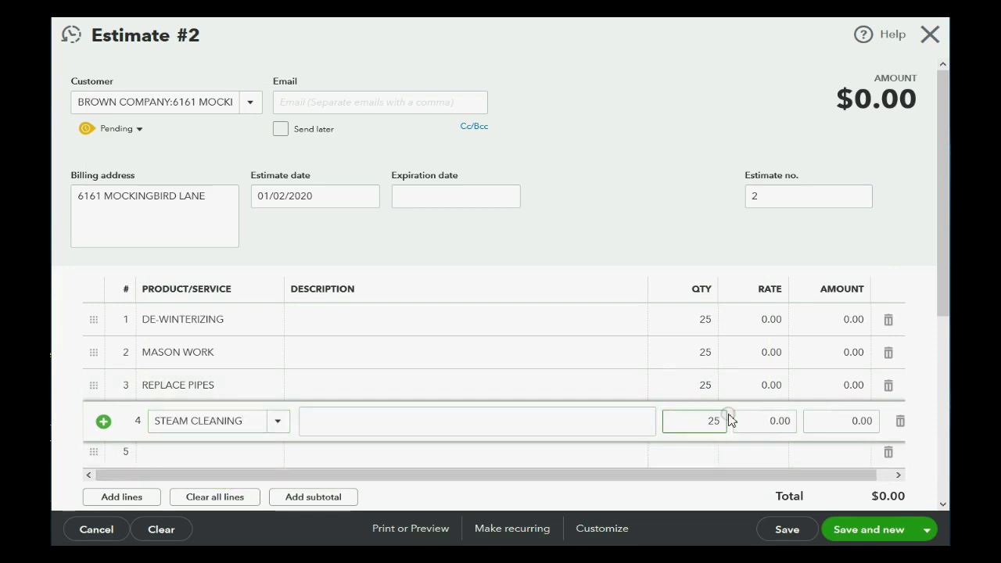
{"action": "key", "text": "Tab"}
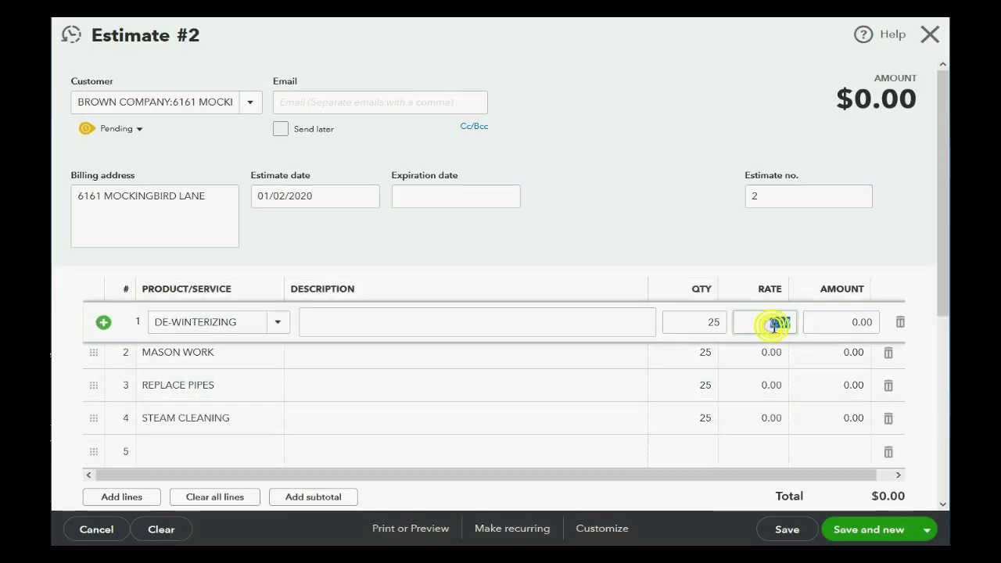
Set the rate of the DE-WINTERIZING line to 65 and the MASON WORK line to 85
{"action": "type", "text": "65"}
{"action": "key", "text": "Tab"}
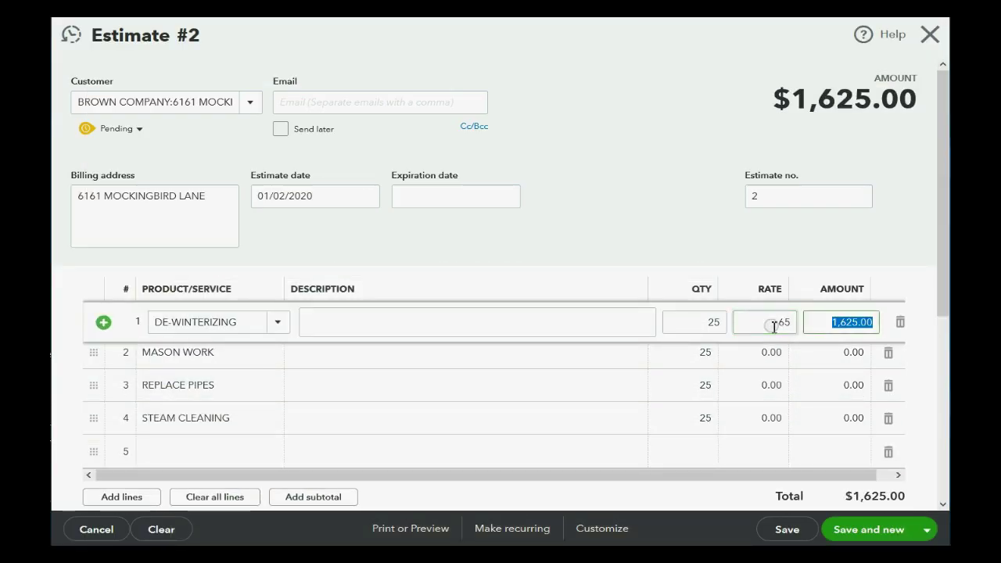
{"action": "left_click", "coordinate": [762, 353]}
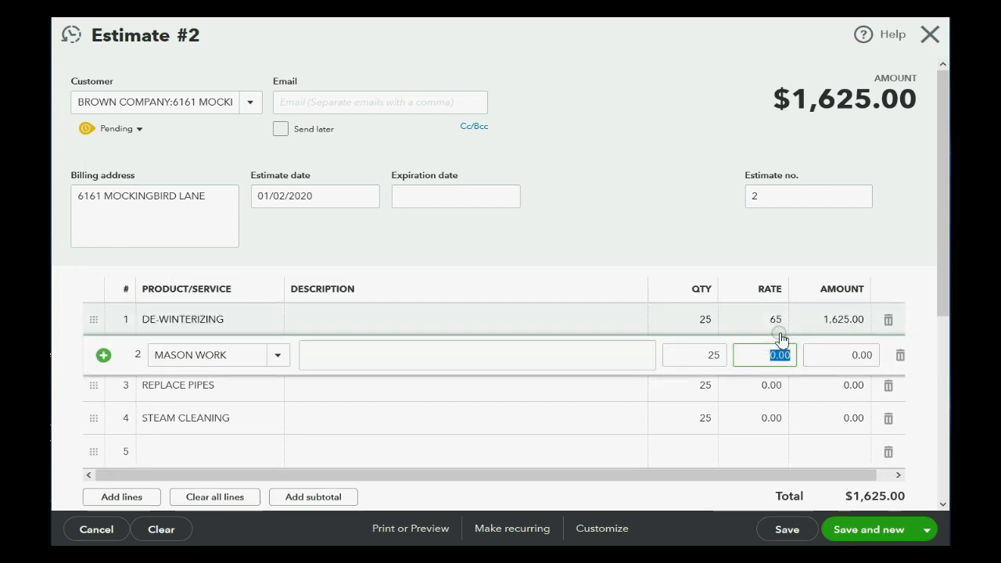
{"action": "type", "text": "8"}
{"action": "key", "text": "Tab"}
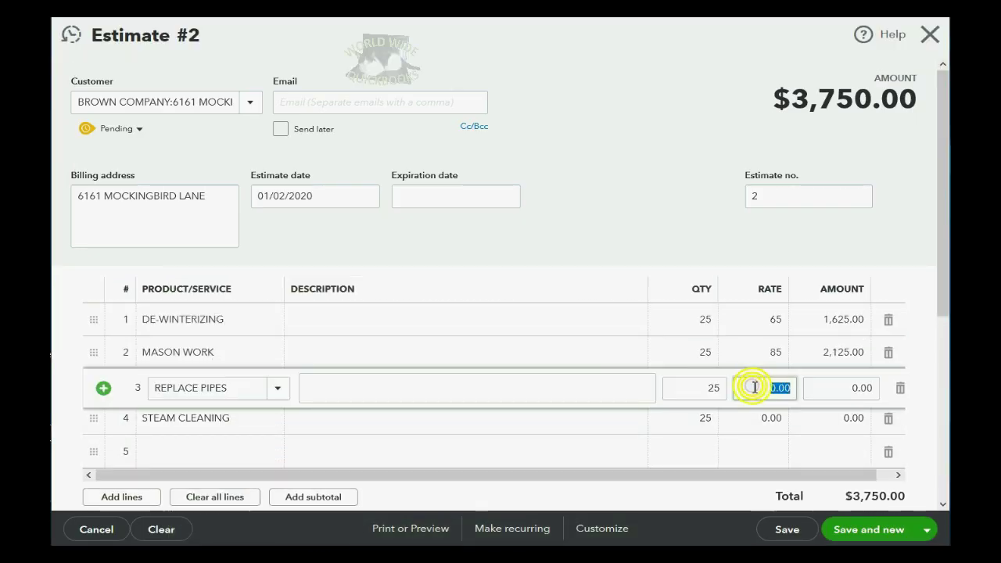
Set the rate of the REPLACE PIPES line to 70 and the STEAM CLEANING line to 50
{"action": "type", "text": "70"}
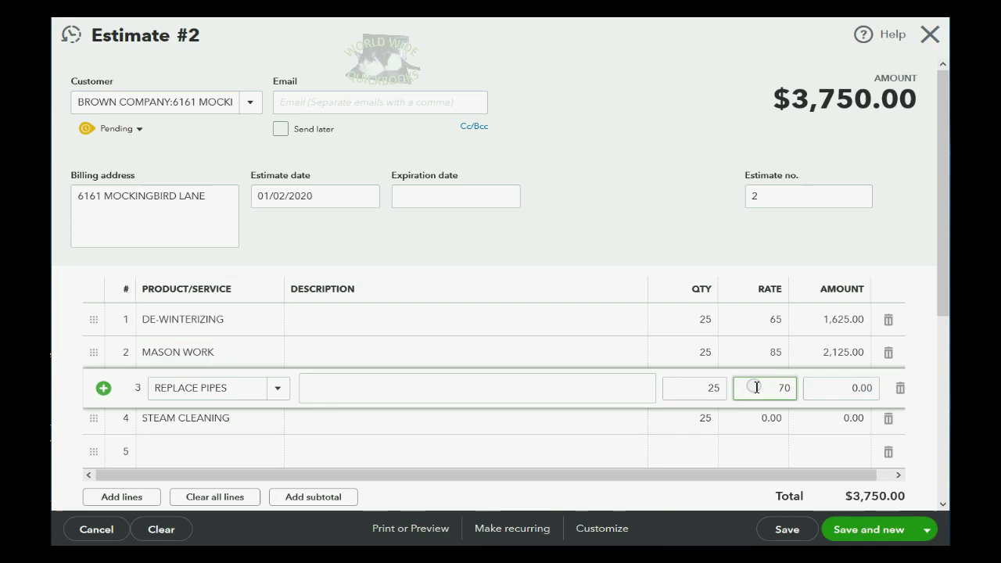
{"action": "key", "text": "Tab"}
{"action": "left_click", "coordinate": [766, 419]}
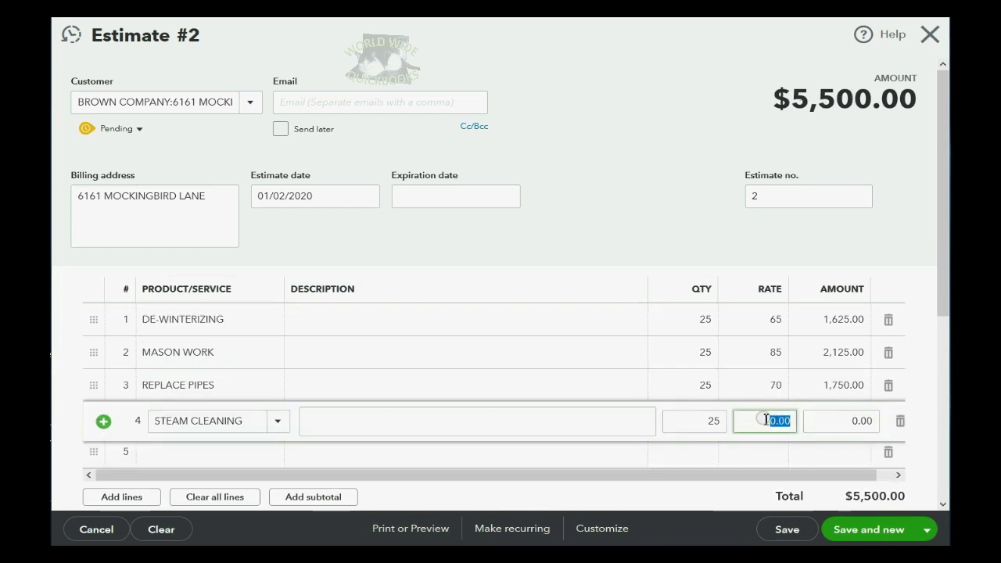
{"action": "type", "text": "50"}
{"action": "key", "text": "Tab"}
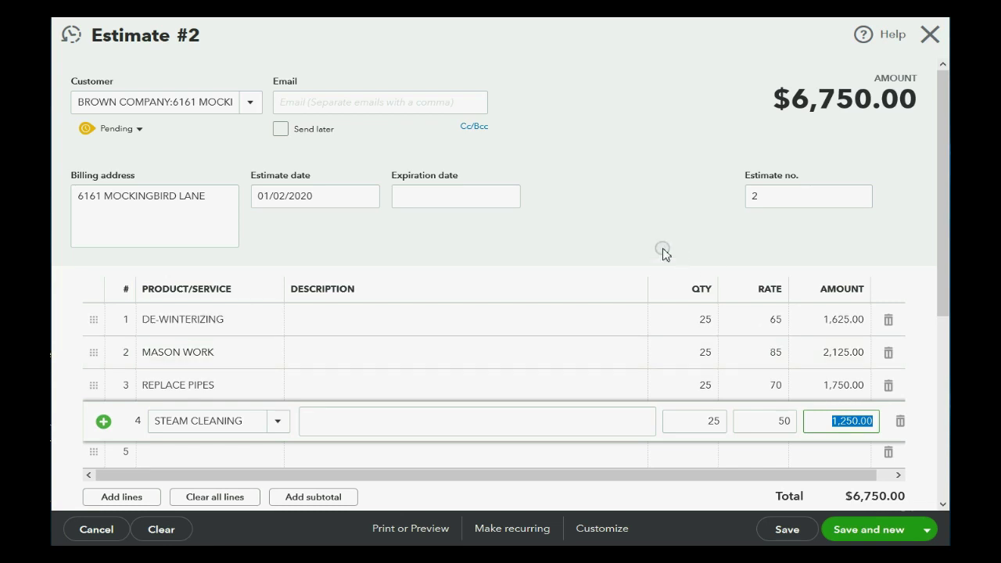
Save estimate #2 and close the estimate form
{"action": "scroll", "coordinate": [662, 253], "scroll_direction": "down", "scroll_amount": 1}
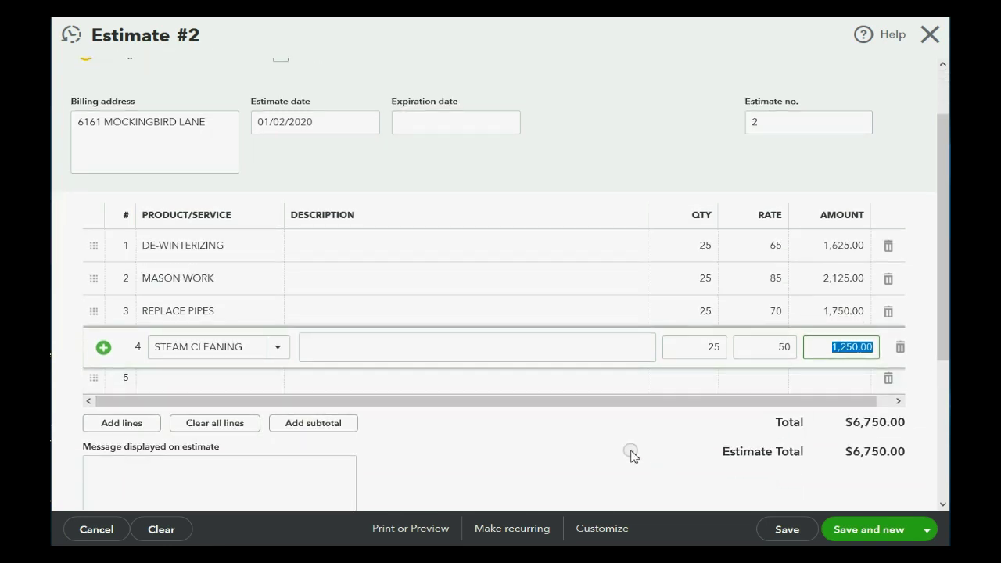
{"action": "left_click", "coordinate": [926, 531]}
{"action": "left_click", "coordinate": [886, 482]}
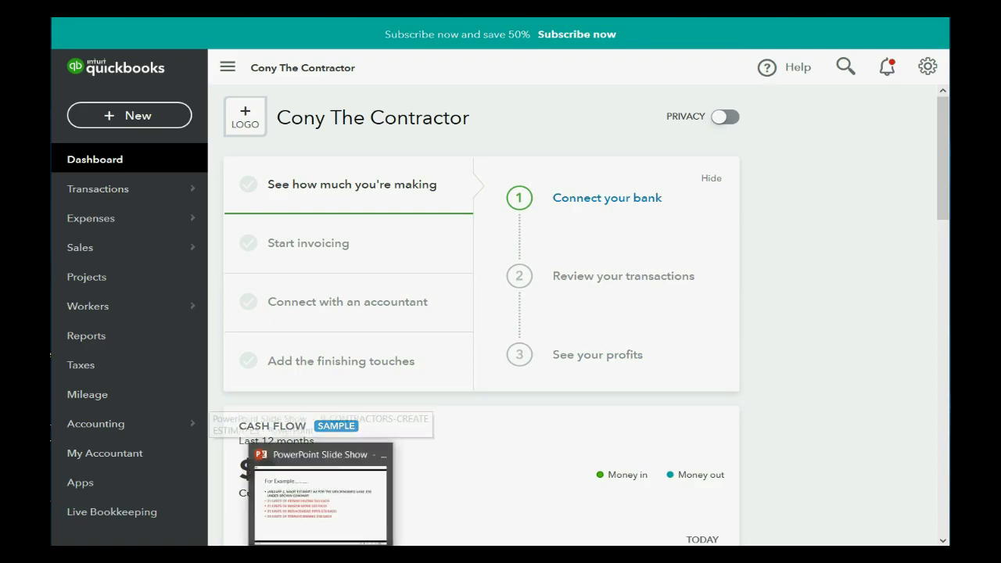
Switch to the PowerPoint slide show to view its slides
{"action": "left_click", "coordinate": [321, 493]}
{"action": "left_click", "coordinate": [582, 424]}
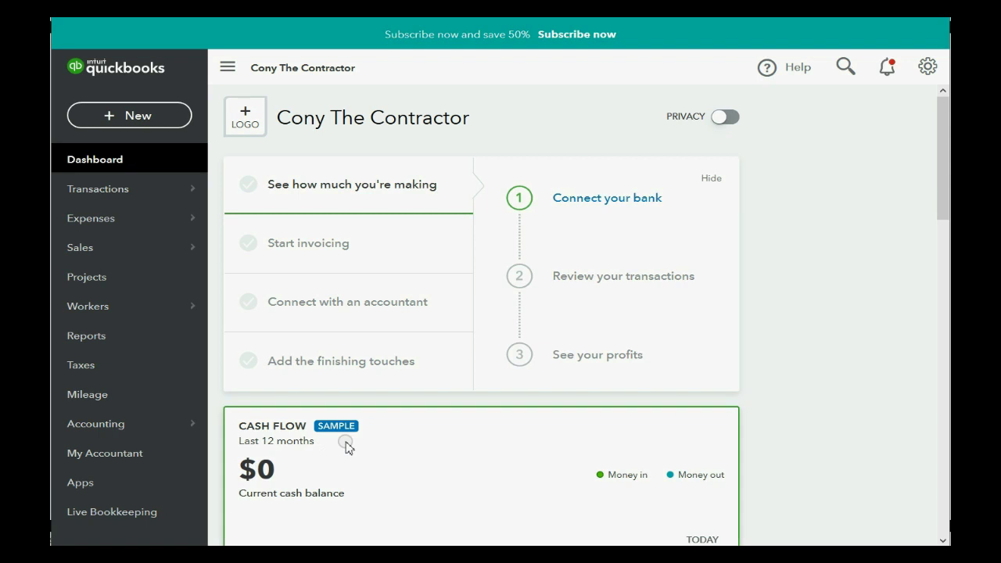
Back in QuickBooks, open the custom Transaction List by Customer report and review the estimates listed under Brown Company's jobs
{"action": "left_click", "coordinate": [98, 337]}
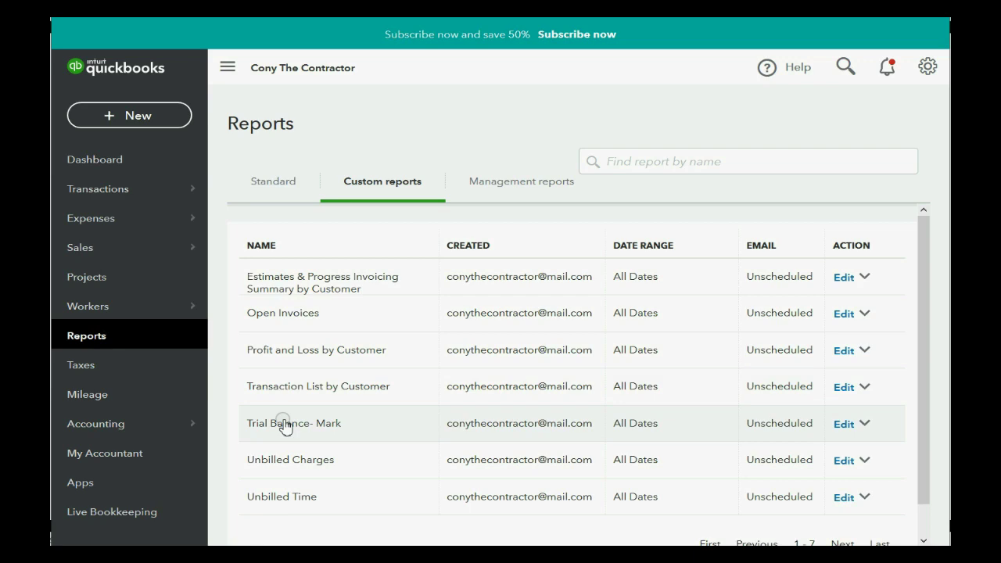
{"action": "scroll", "coordinate": [311, 457], "scroll_direction": "down", "scroll_amount": 2}
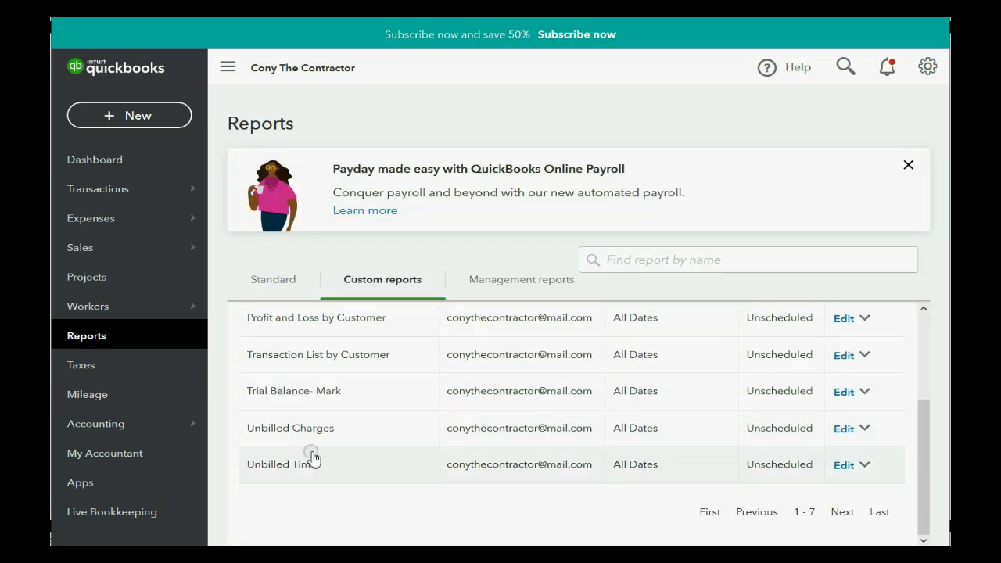
{"action": "left_click", "coordinate": [324, 355]}
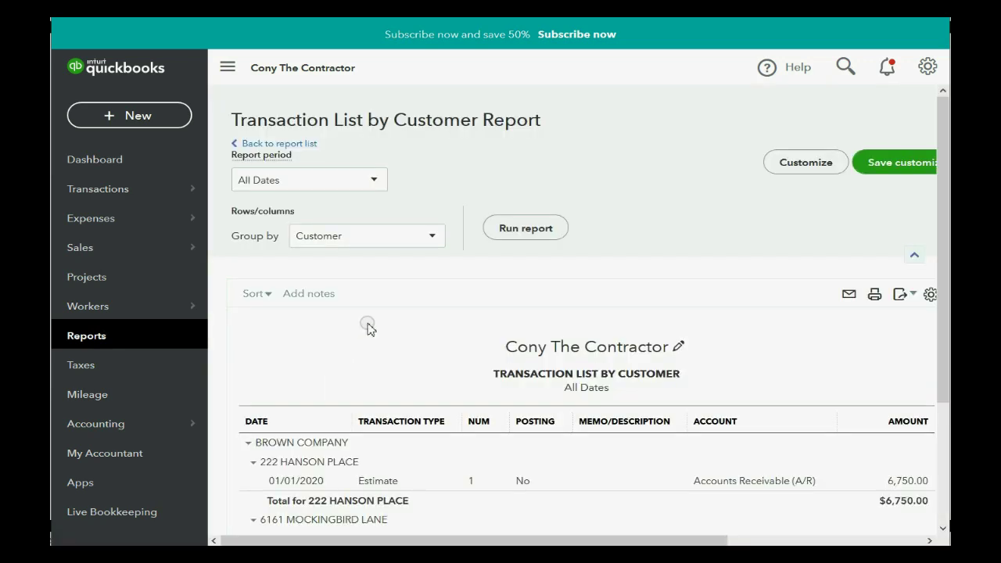
{"action": "scroll", "coordinate": [368, 328], "scroll_direction": "down", "scroll_amount": 2}
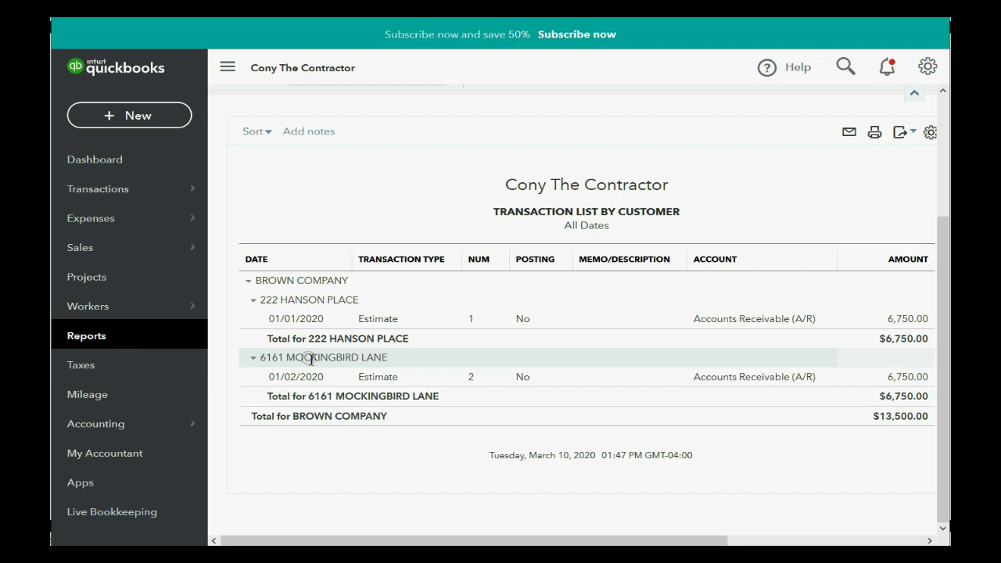
Return to the custom reports and open the Estimates & Progress Invoicing Summary by Customer report
{"action": "left_click", "coordinate": [102, 337]}
{"action": "scroll", "coordinate": [509, 356], "scroll_direction": "down", "scroll_amount": 1}
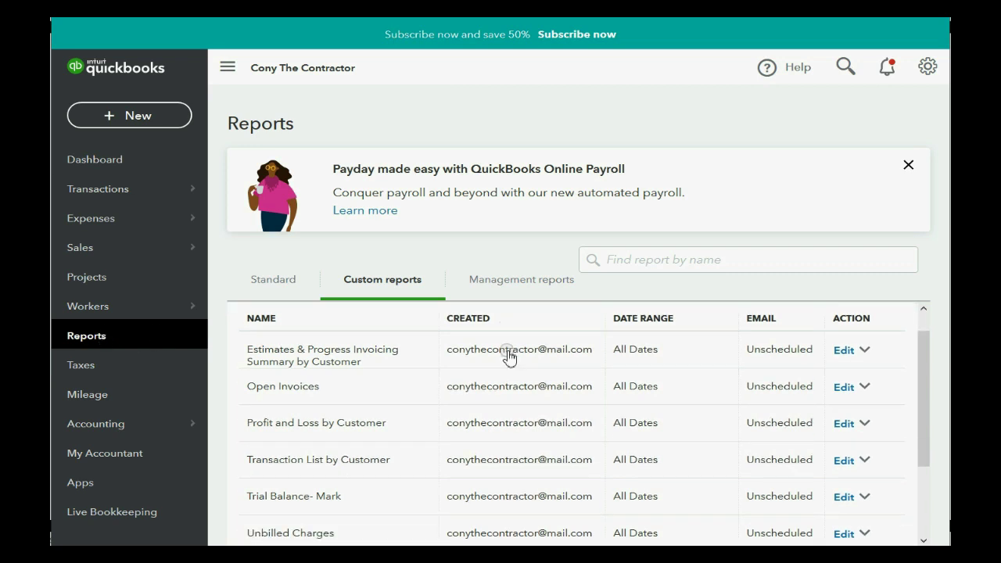
{"action": "scroll", "coordinate": [438, 352], "scroll_direction": "down", "scroll_amount": 1}
{"action": "scroll", "coordinate": [344, 368], "scroll_direction": "up", "scroll_amount": 2}
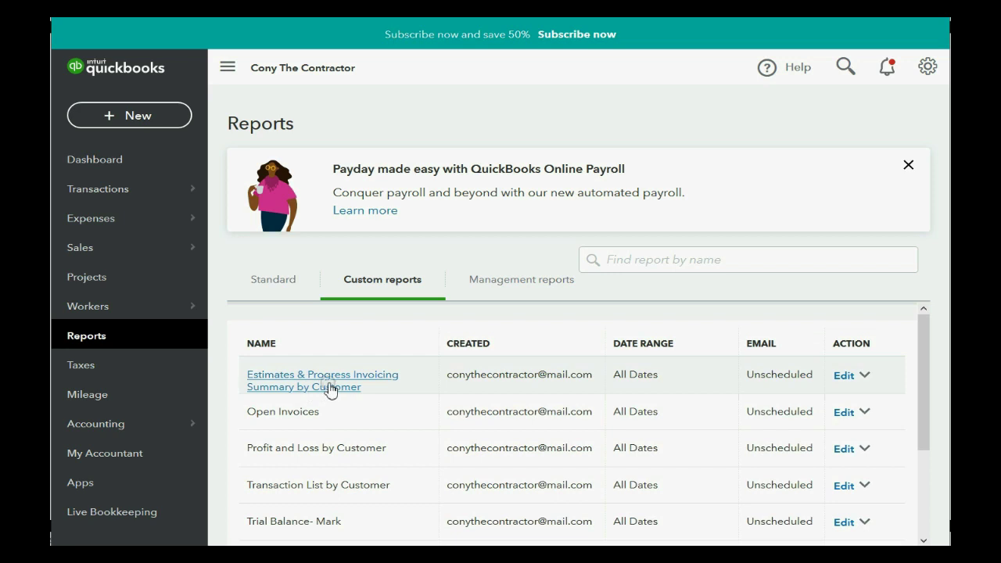
{"action": "left_click", "coordinate": [329, 386]}
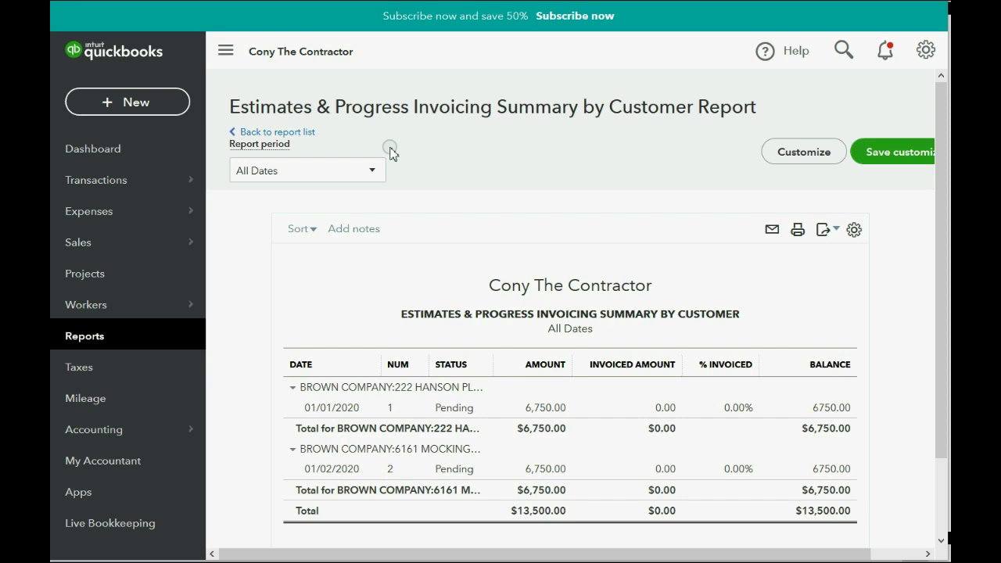
Open the Hanson Place estimate from the report and view its attachment file chooser without attaching a file
{"action": "double_click", "coordinate": [456, 408]}
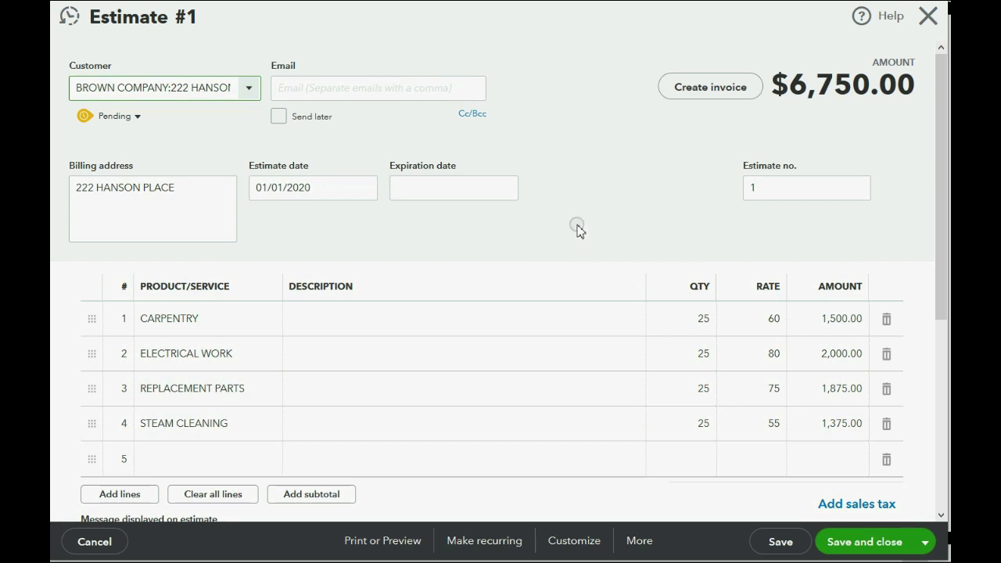
{"action": "scroll", "coordinate": [577, 228], "scroll_direction": "down", "scroll_amount": 4}
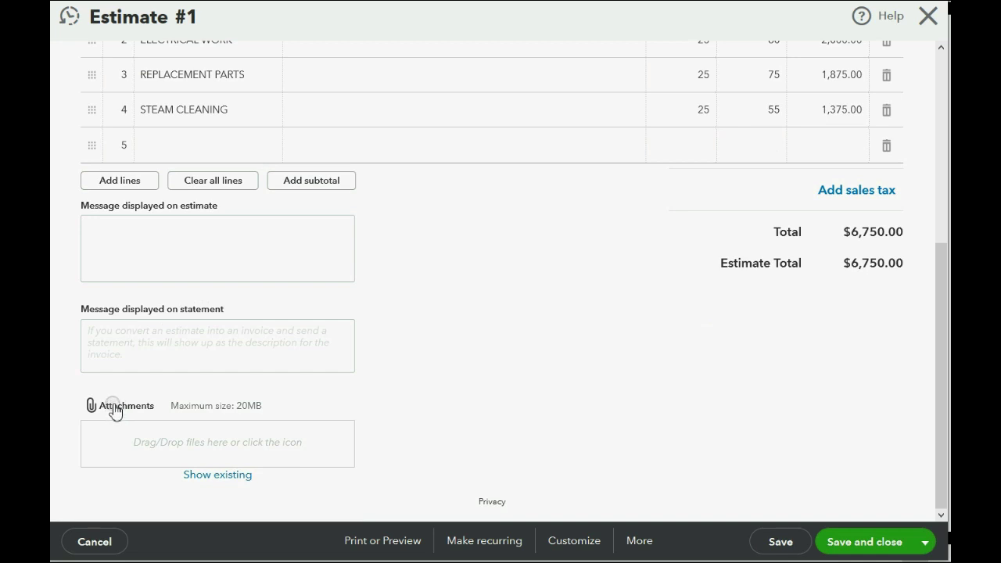
{"action": "left_click", "coordinate": [115, 410]}
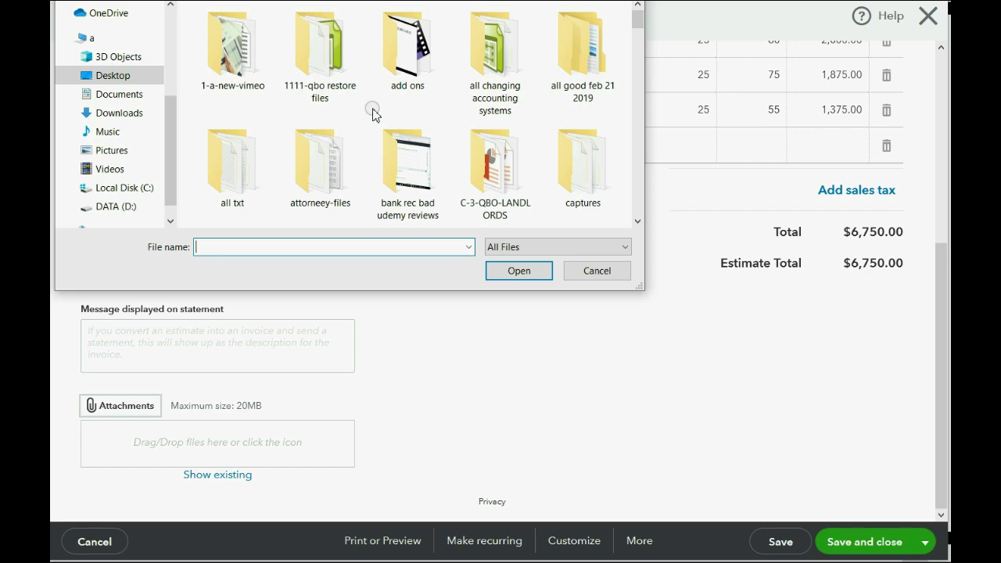
{"action": "left_click", "coordinate": [603, 275]}
{"action": "left_click_drag", "start_coordinate": [938, 286], "coordinate": [934, 84]}
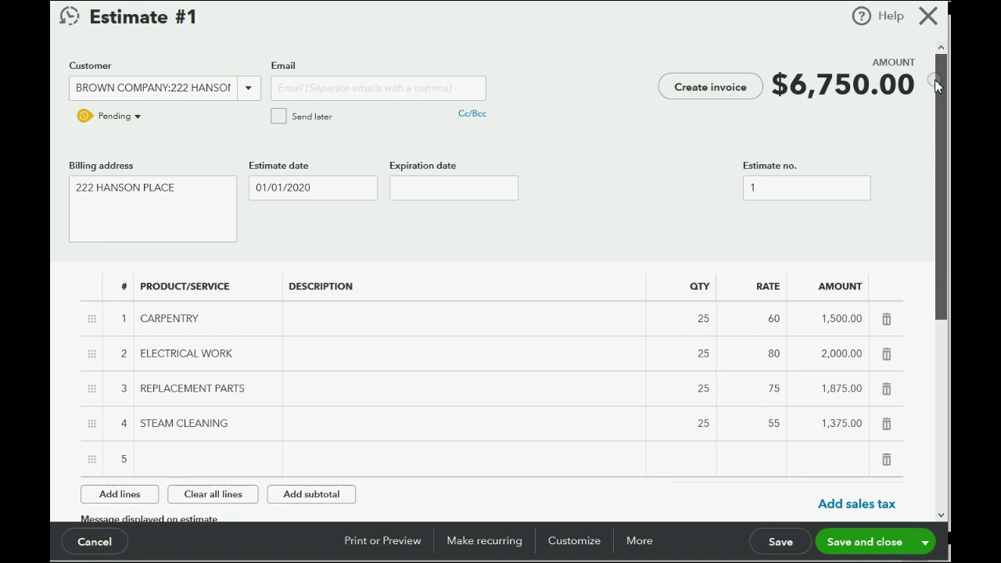